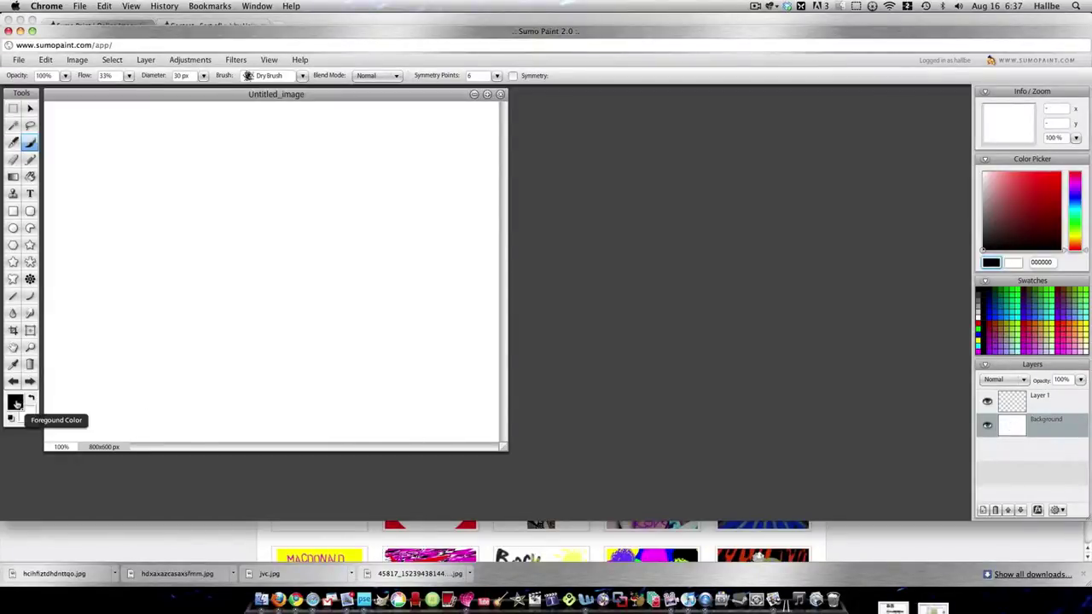
- Fill the Background layer with solid black using the Paint Bucket, then select Layer 1
click(14, 401)
click(837, 431)
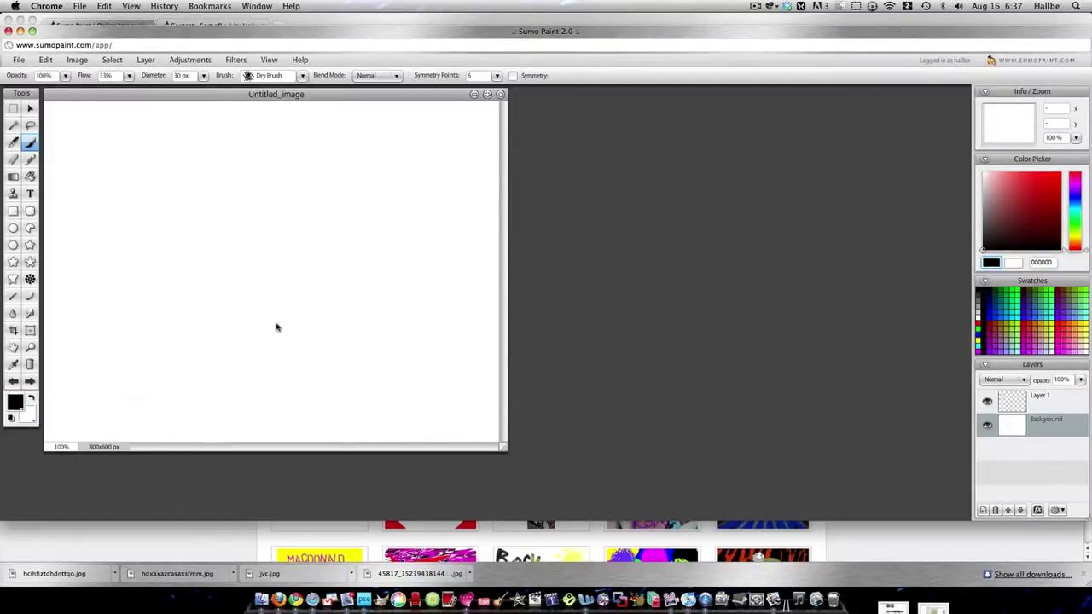
click(30, 176)
click(196, 297)
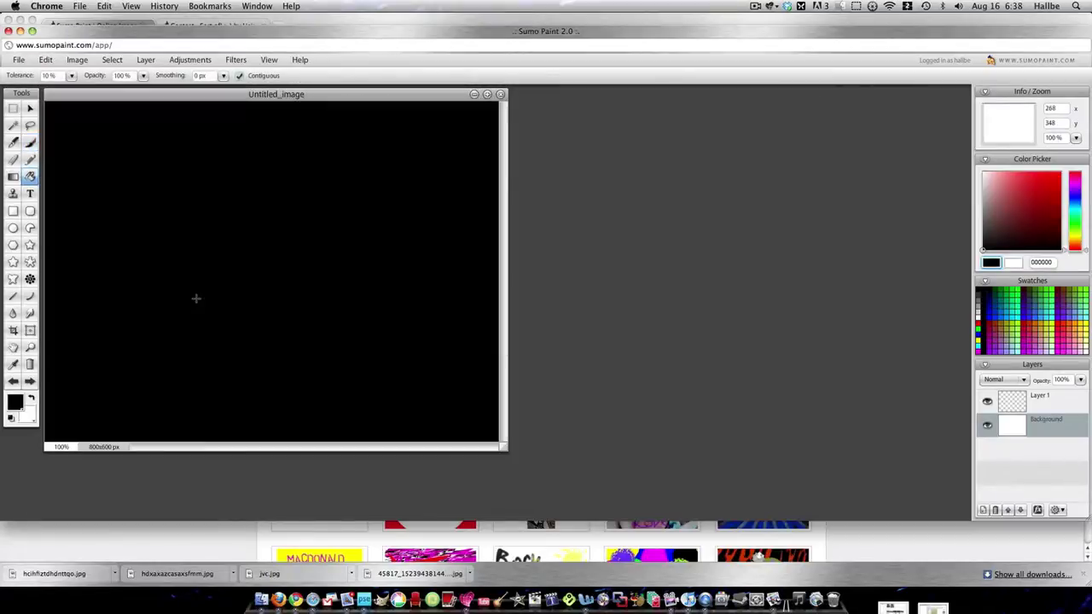
double_click(1037, 395)
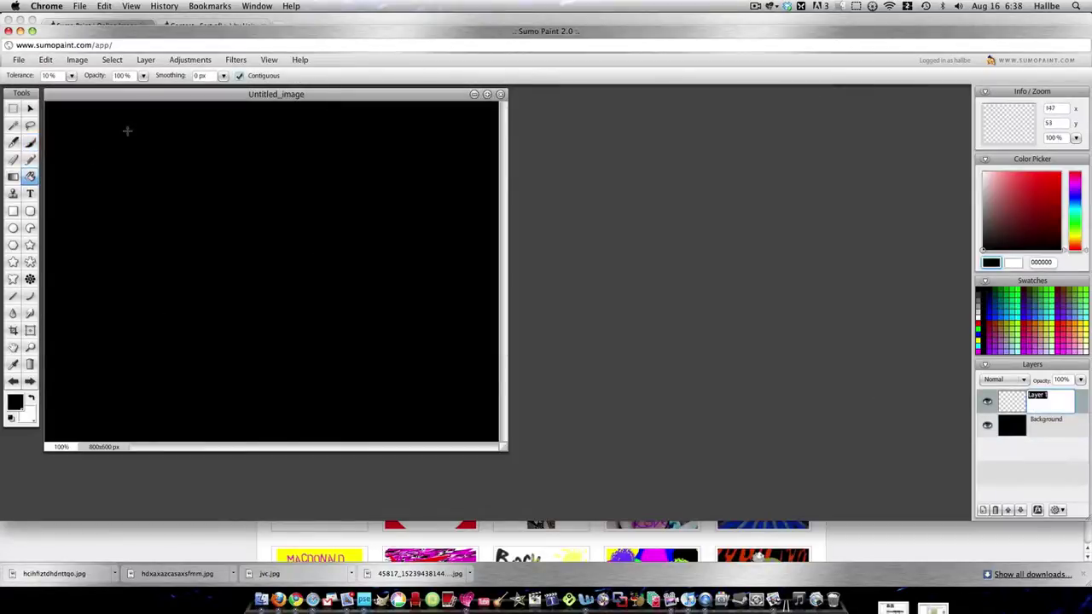
- Switch to white and the Brush tool with Flare 1 from the fourth brush set
click(30, 398)
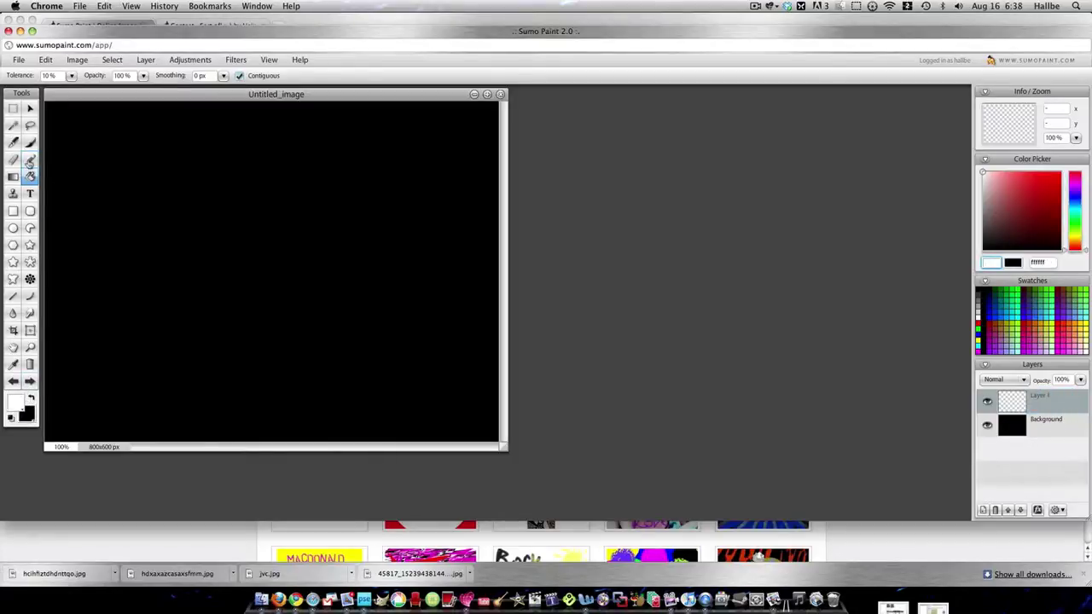
click(30, 141)
click(302, 75)
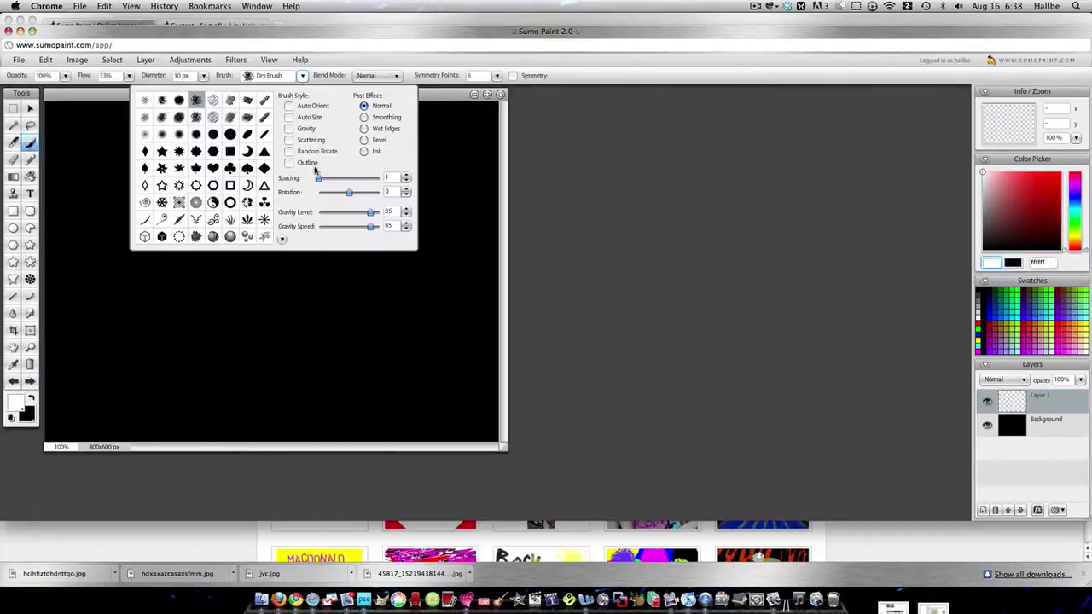
click(282, 240)
click(276, 286)
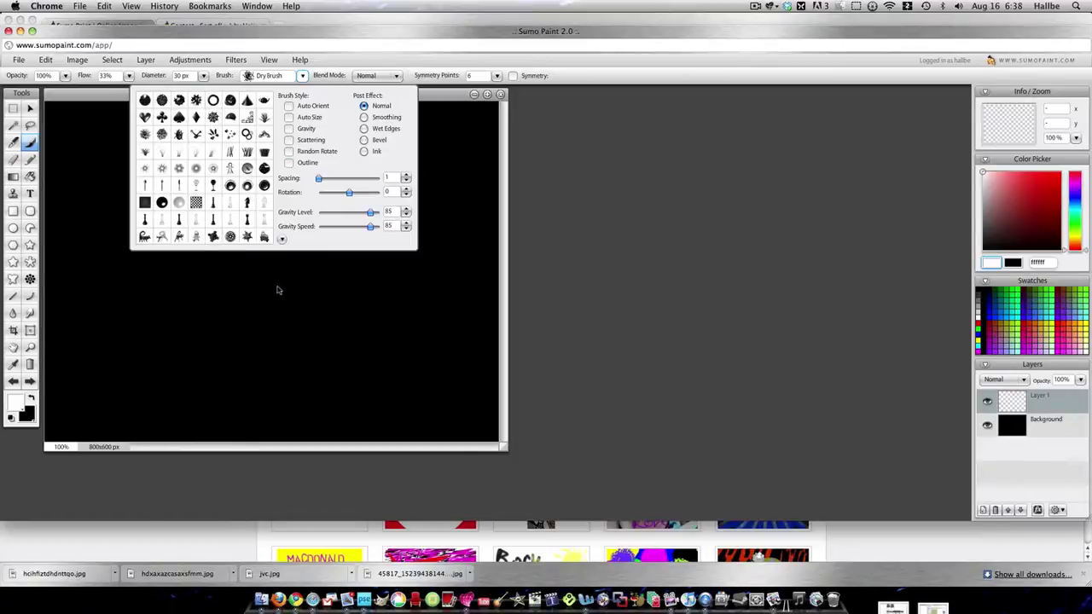
click(179, 168)
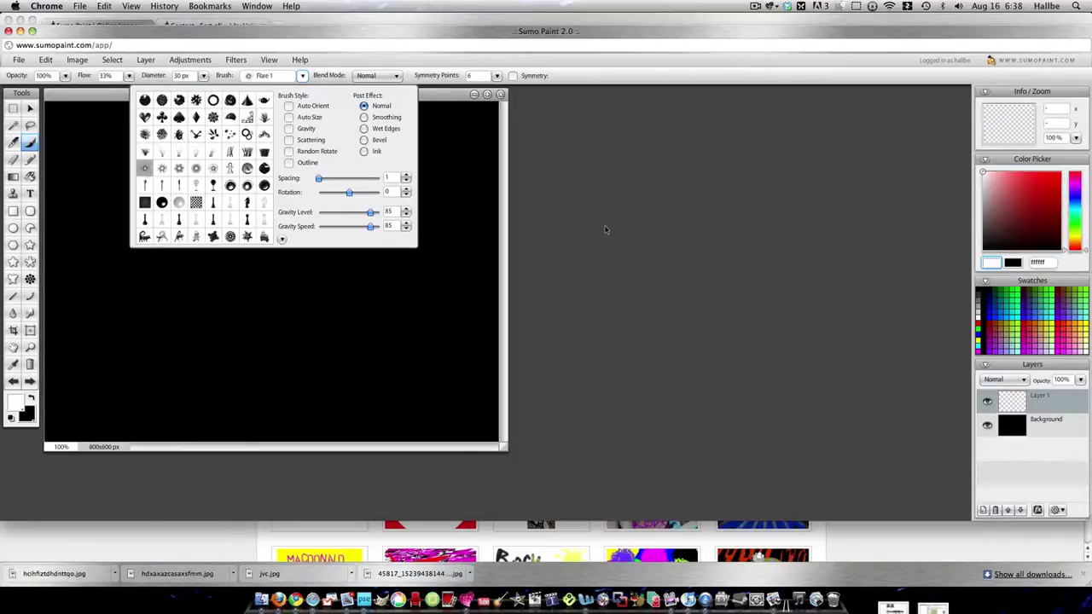
- Set flow 100% and diameter 256 px, then stamp the white flare in the lower middle
click(128, 75)
click(203, 75)
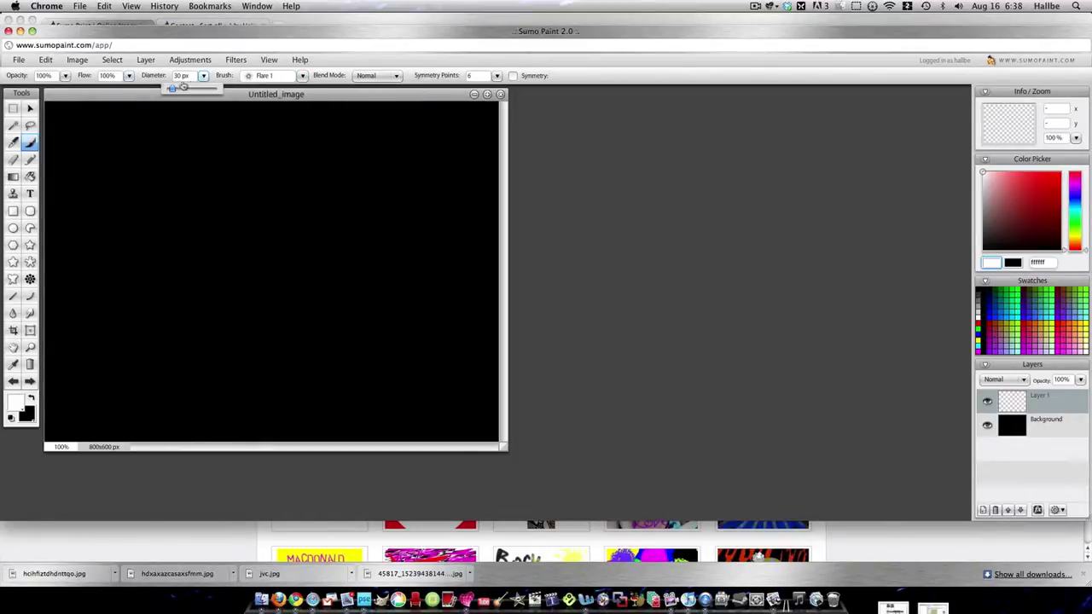
drag(199, 97, 218, 88)
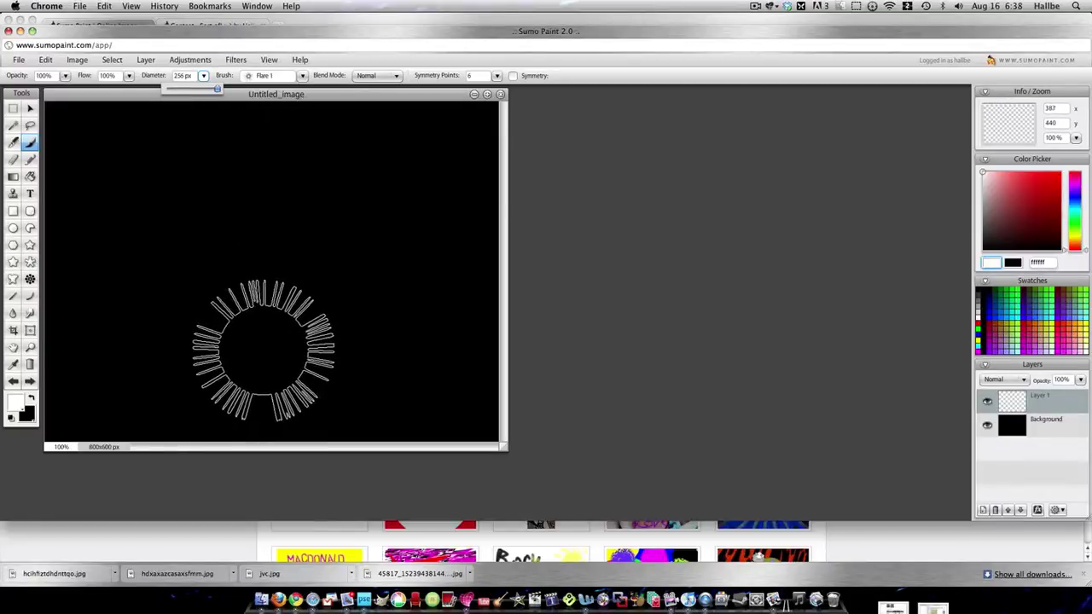
drag(267, 349, 267, 350)
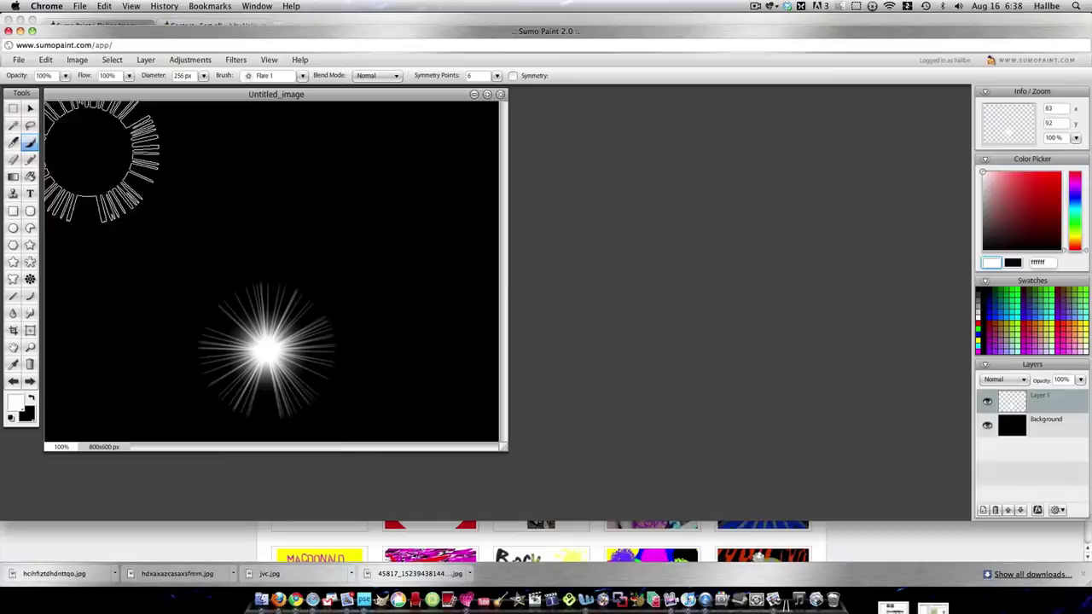
- Apply a Twirl distortion at strength 265 to the white flare
click(246, 62)
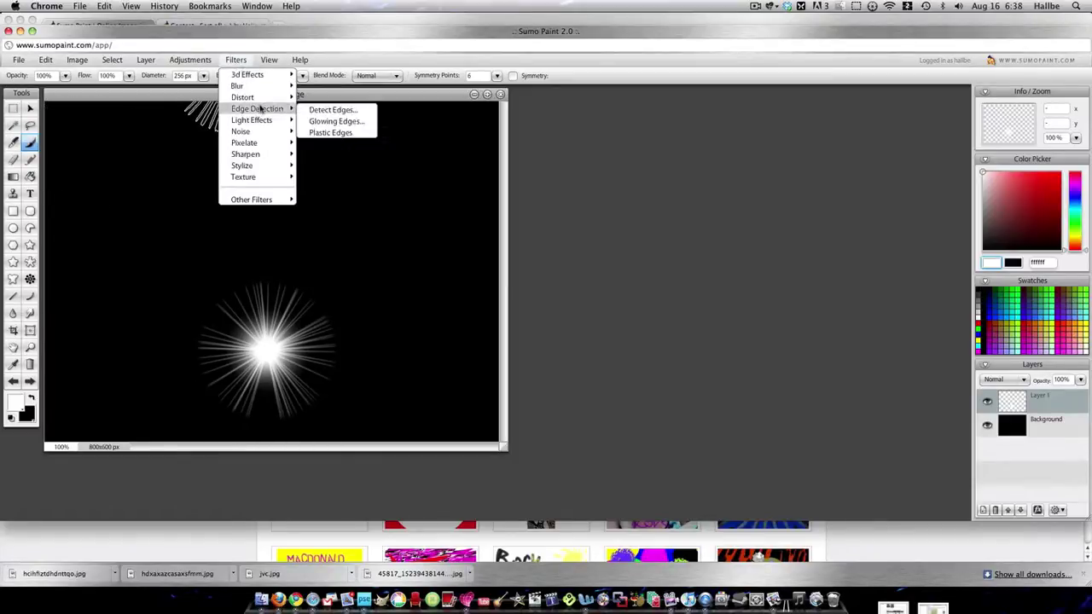
mouse_move(256, 97)
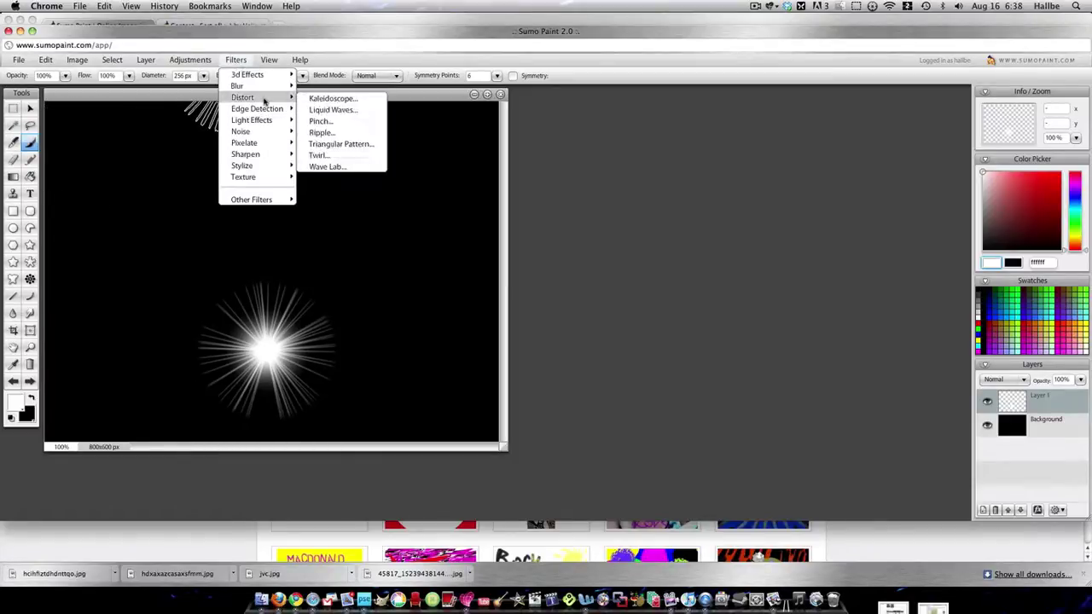
click(332, 155)
drag(555, 292, 558, 293)
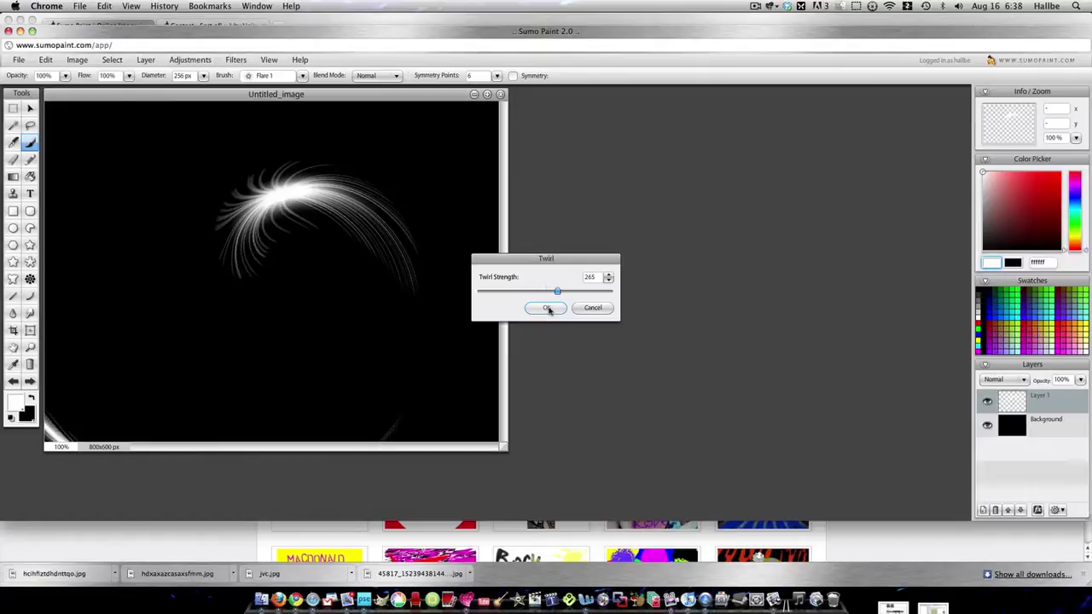
key(Return)
click(13, 159)
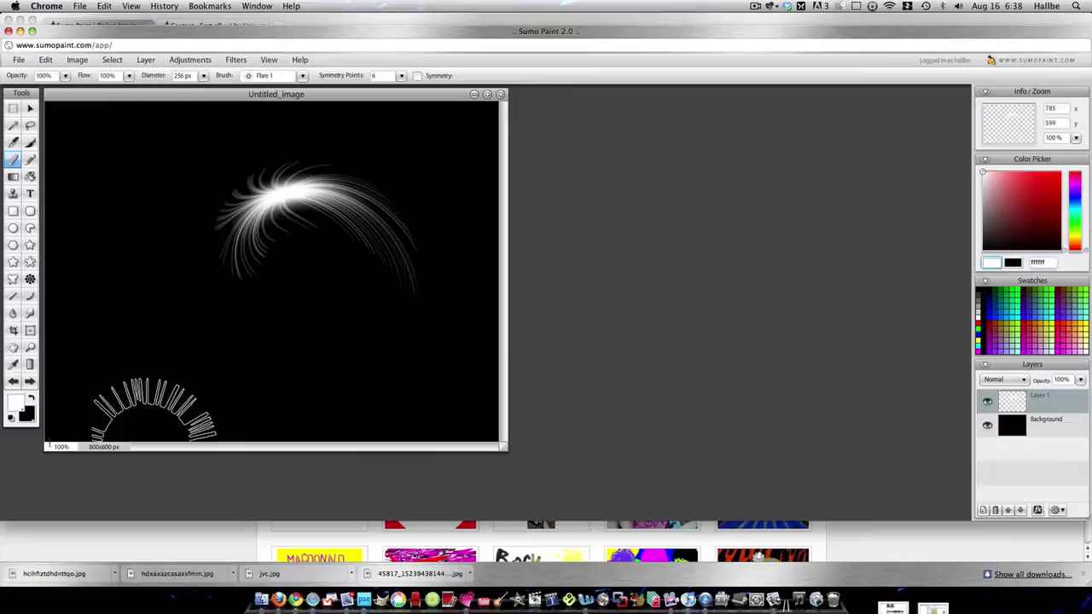
- Bring up a second Twirl distortion at strength 100 on the flare
click(235, 60)
mouse_move(243, 100)
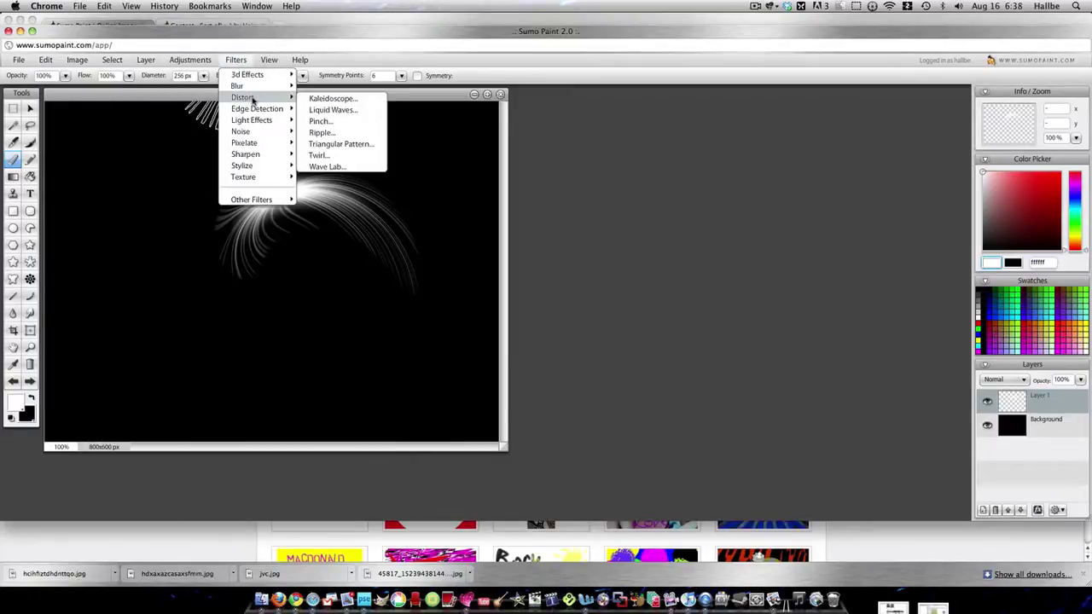
click(344, 154)
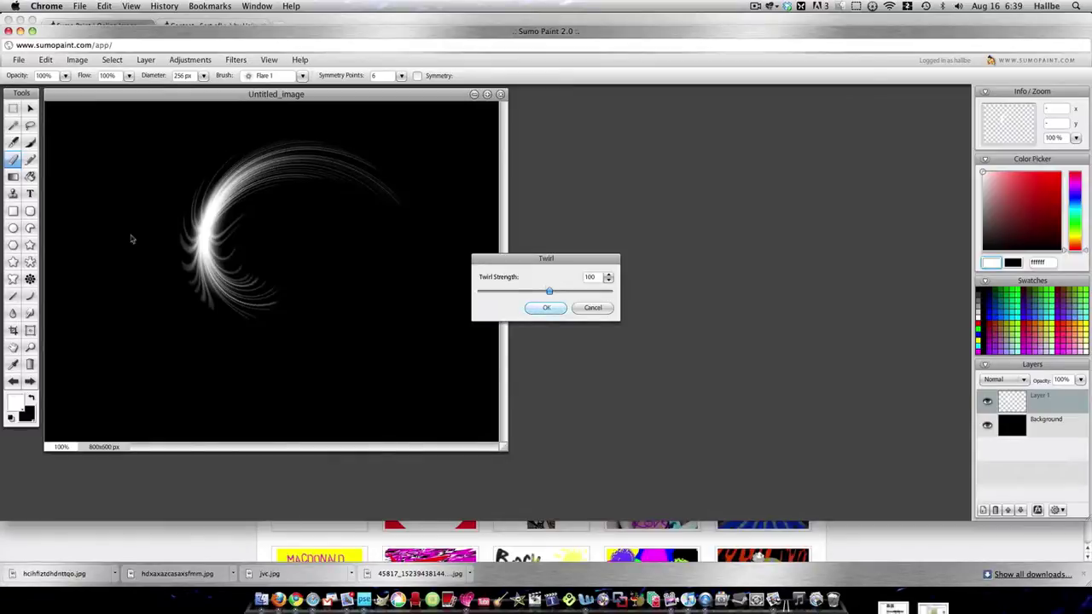
- Accept the second twirl, rotate the flare about 90° clockwise and move it down-left
click(30, 109)
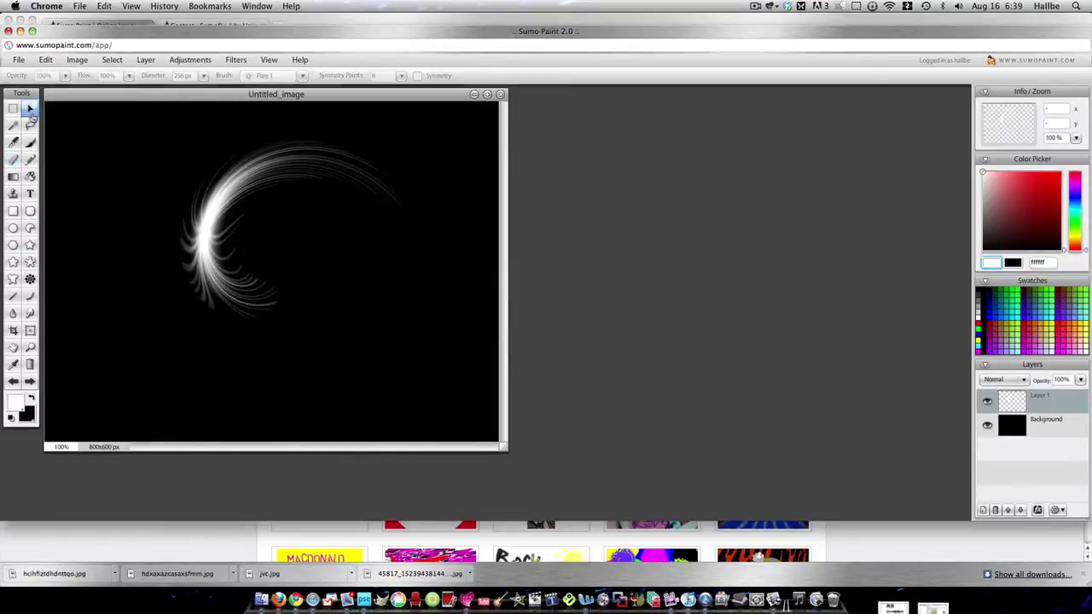
right_click(205, 167)
click(215, 173)
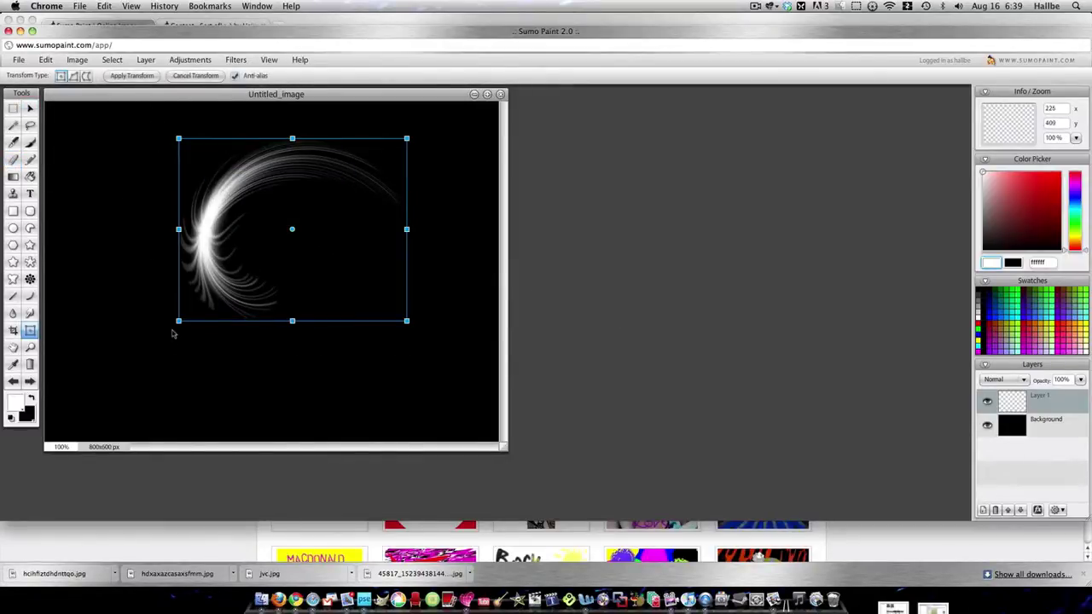
mouse_move(174, 328)
mouse_down()
mouse_move(275, 370)
mouse_move(417, 380)
mouse_up()
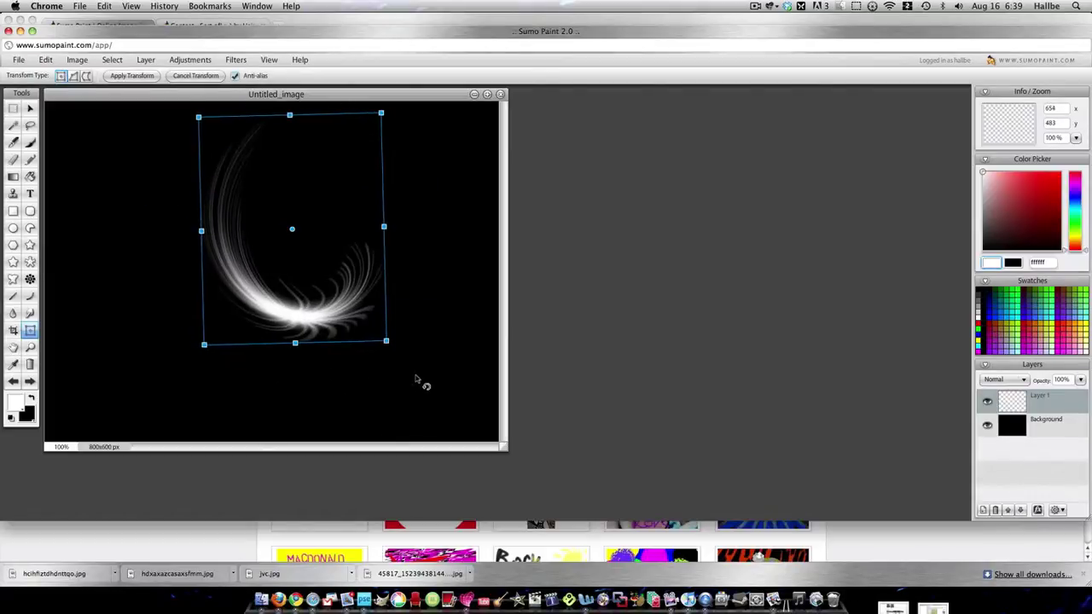
drag(347, 302, 305, 394)
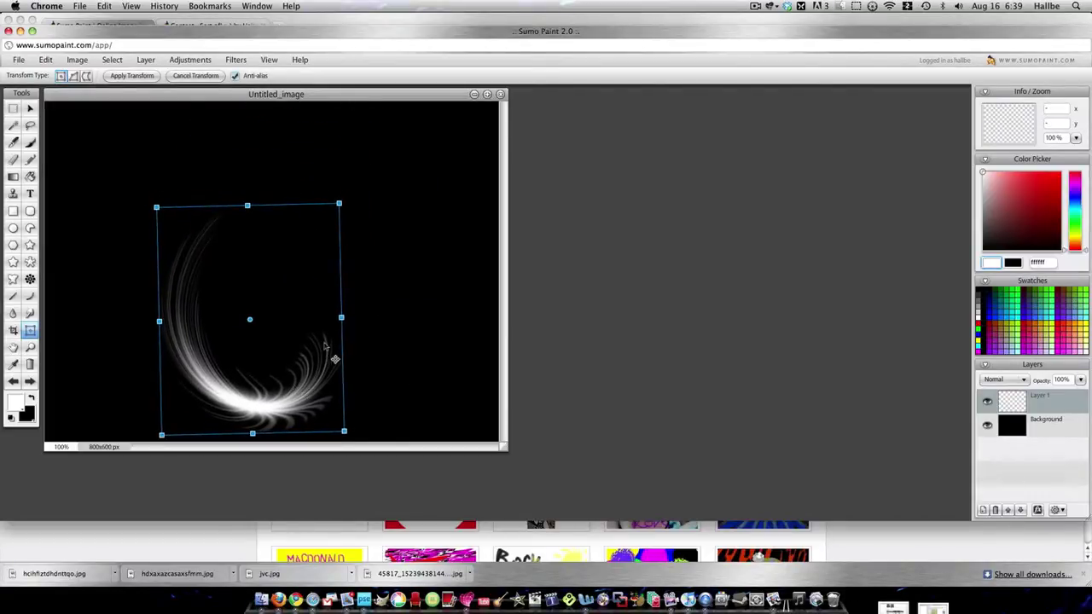
- Fine-tune the flare's tilt, width and size with the transform handles
drag(353, 434, 350, 440)
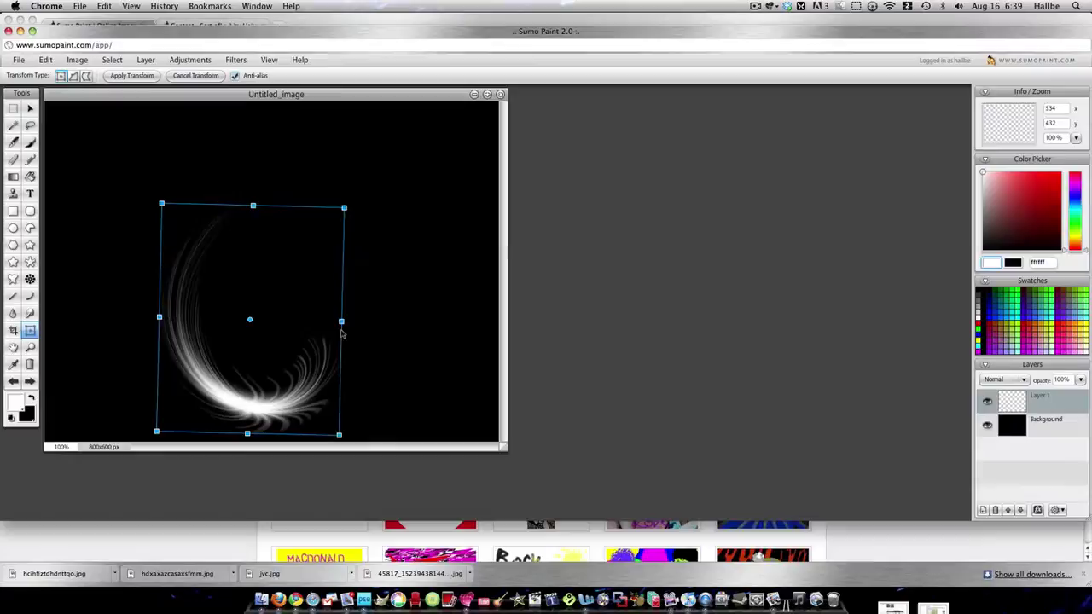
drag(341, 332, 368, 323)
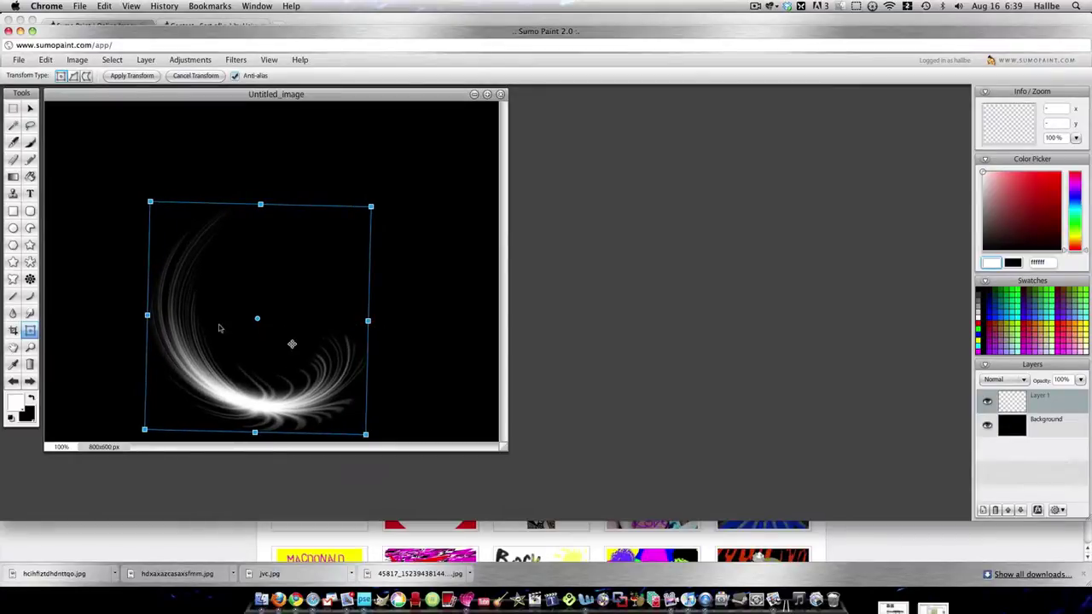
drag(151, 203, 153, 205)
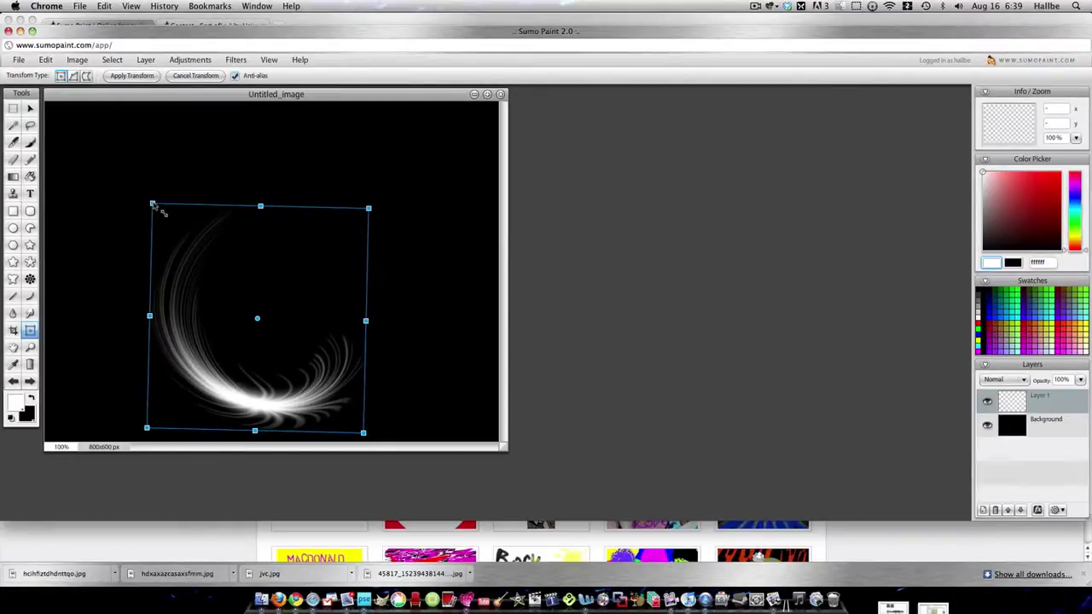
drag(373, 205, 379, 208)
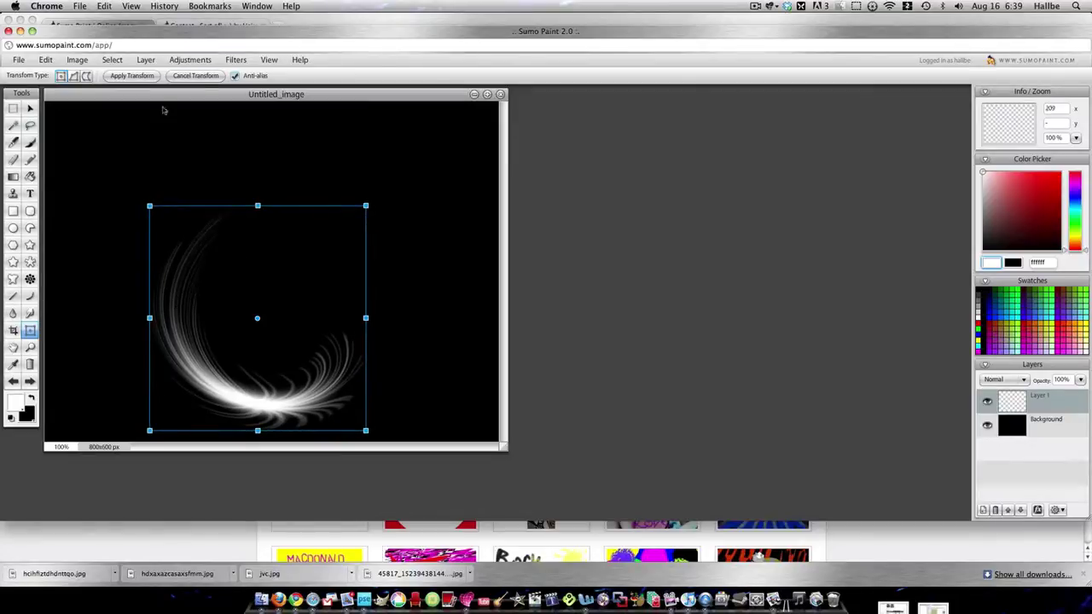
- Switch to a 4x4 warp grid and pull the stroke's right side up and inward
click(86, 76)
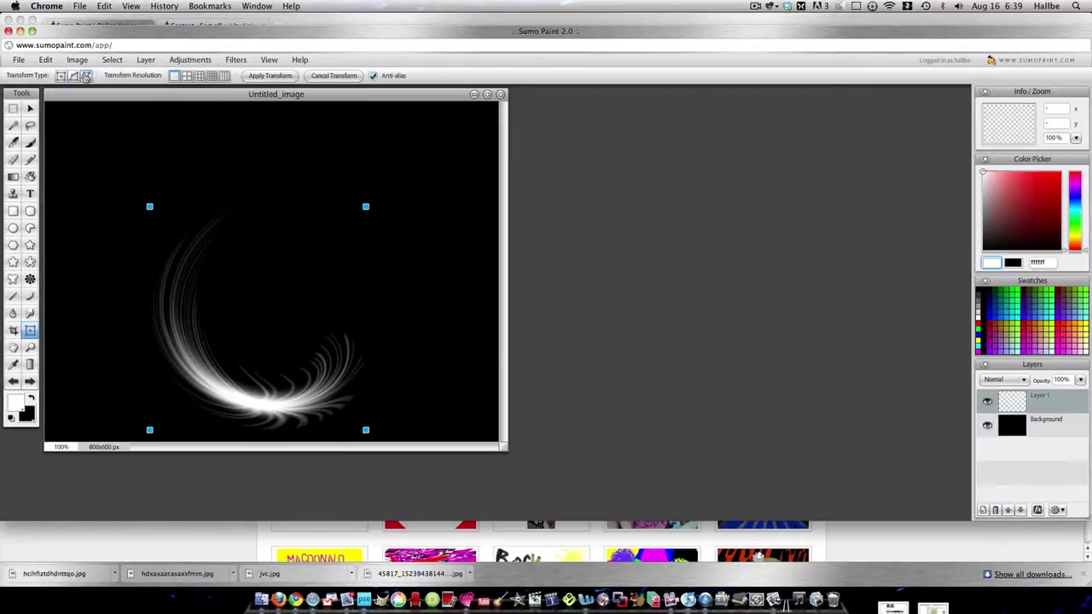
click(200, 77)
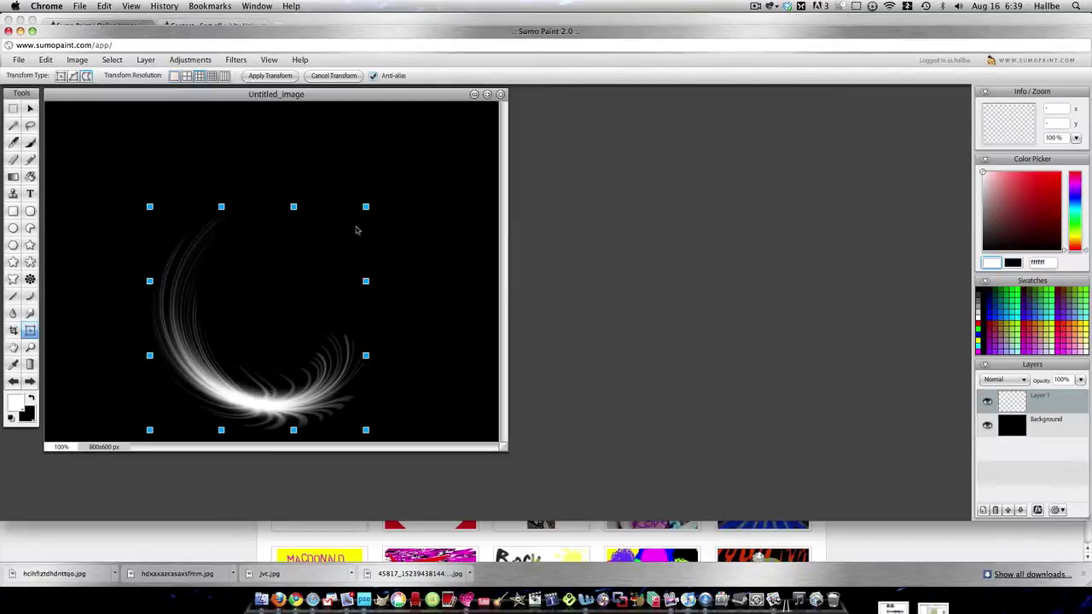
drag(365, 358, 356, 323)
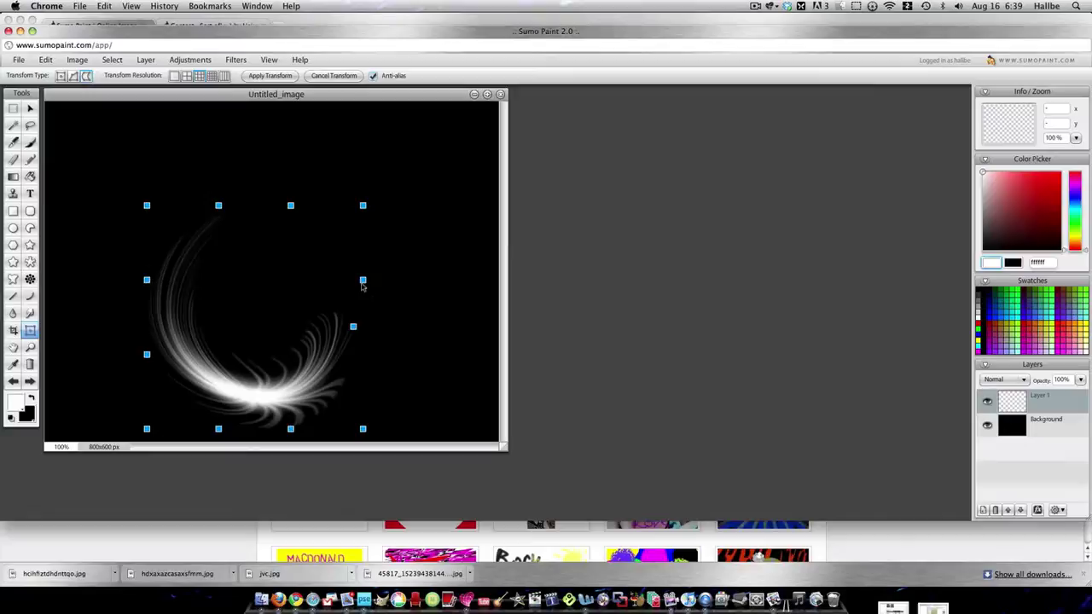
drag(367, 281, 326, 238)
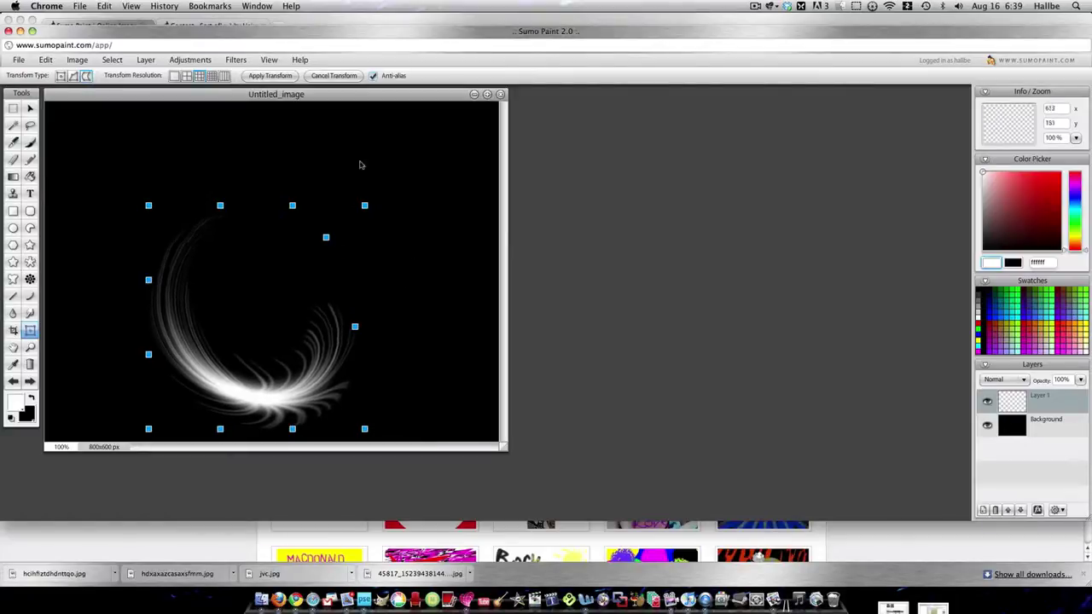
mouse_move(364, 205)
mouse_down()
mouse_move(329, 176)
mouse_move(338, 197)
mouse_move(284, 191)
mouse_move(231, 128)
mouse_up()
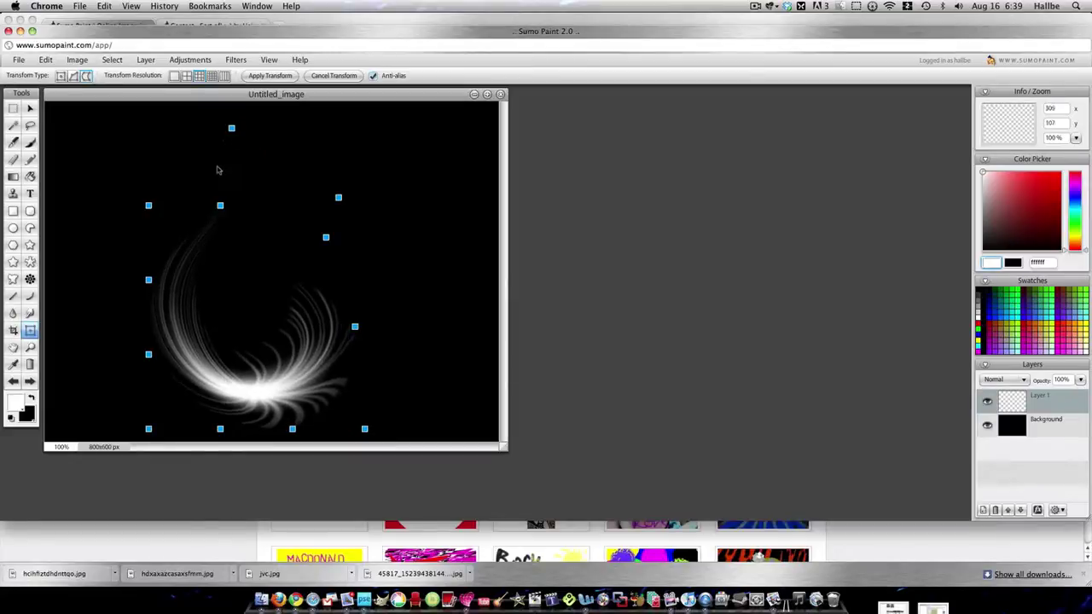
drag(224, 211, 317, 181)
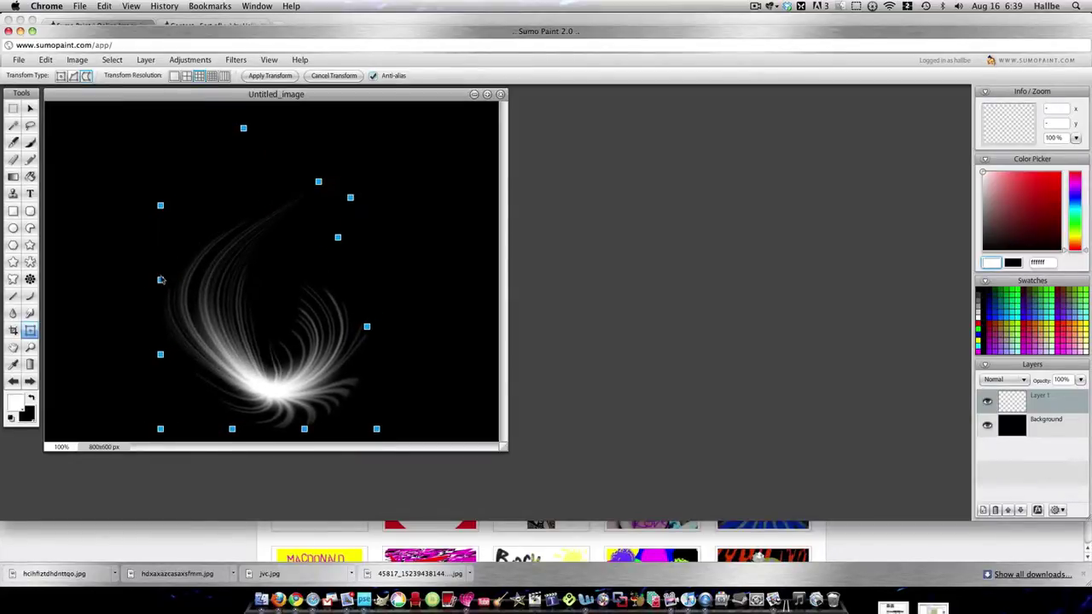
- Pull the left side inward and bend the upper tip into a narrow, pointed flame
drag(161, 279, 203, 274)
drag(161, 354, 202, 360)
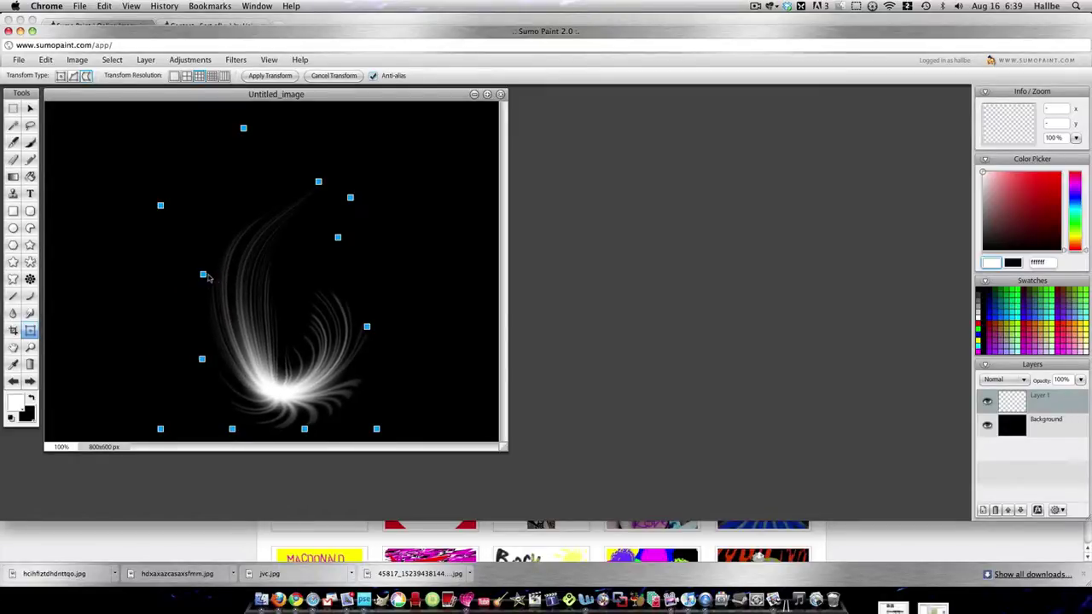
key(Right)
key(Right)
key(Right)
key(Right)
key(Right)
key(Right)
key(Right)
key(Right)
key(Right)
key(Right)
key(Right)
mouse_move(212, 276)
mouse_down()
mouse_move(234, 278)
mouse_move(258, 253)
mouse_up()
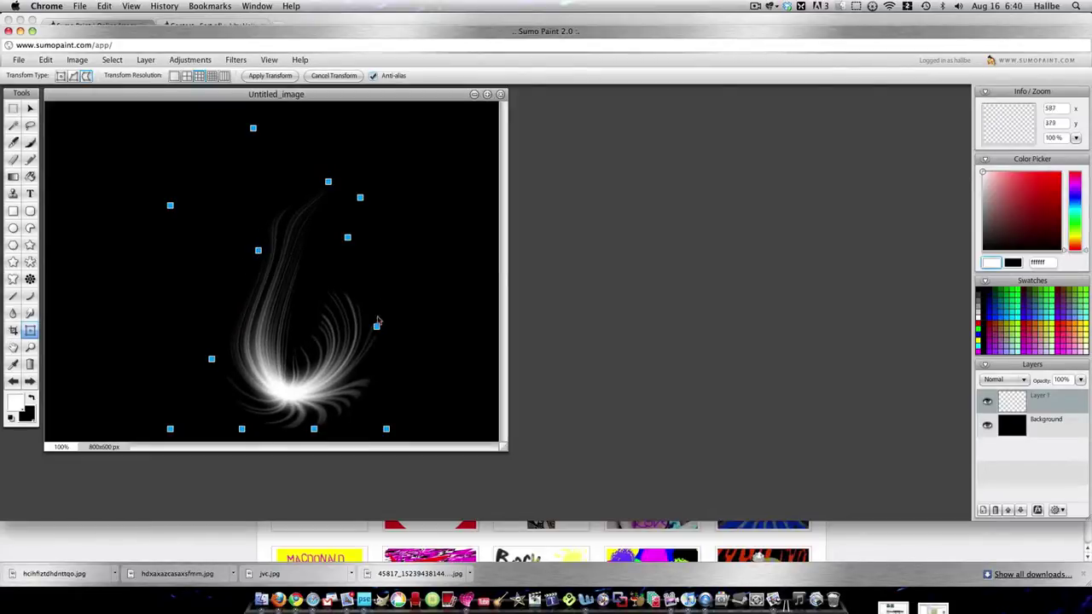
drag(378, 320, 316, 234)
drag(328, 183, 285, 168)
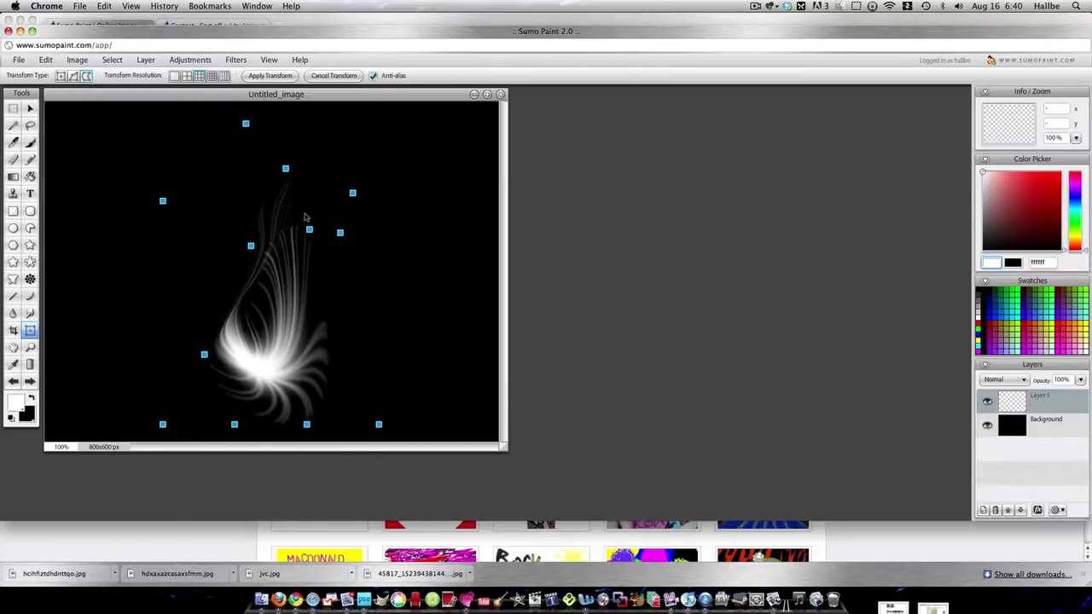
mouse_move(309, 231)
mouse_down()
mouse_move(290, 227)
mouse_move(287, 198)
mouse_up()
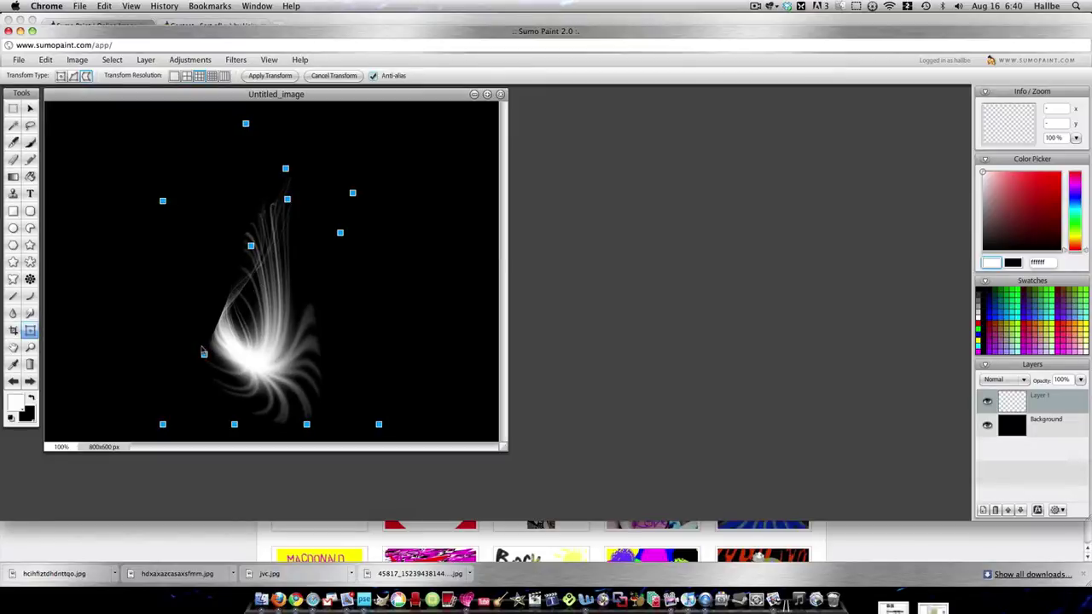
mouse_move(203, 352)
mouse_down()
mouse_move(214, 278)
mouse_move(250, 256)
mouse_up()
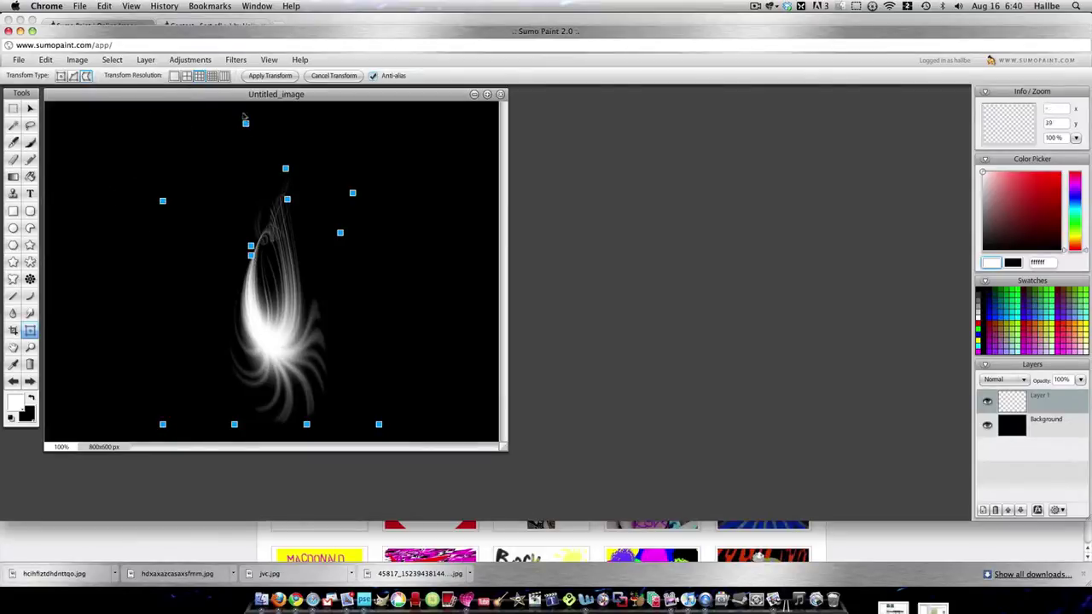
- Colorize the white flame with Hue -161 and Saturation 100
click(179, 61)
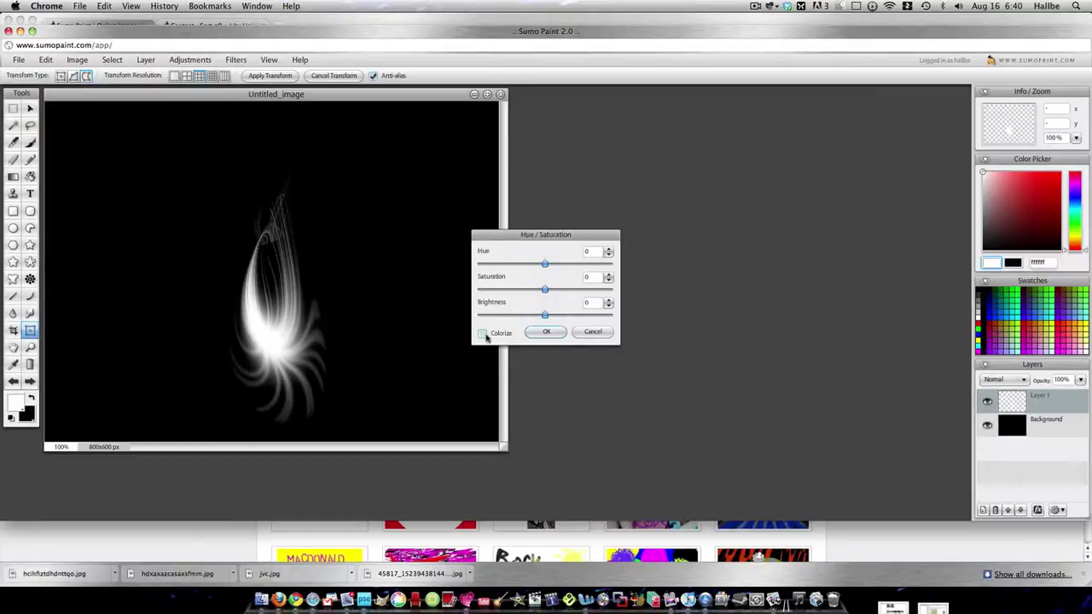
click(483, 333)
click(488, 265)
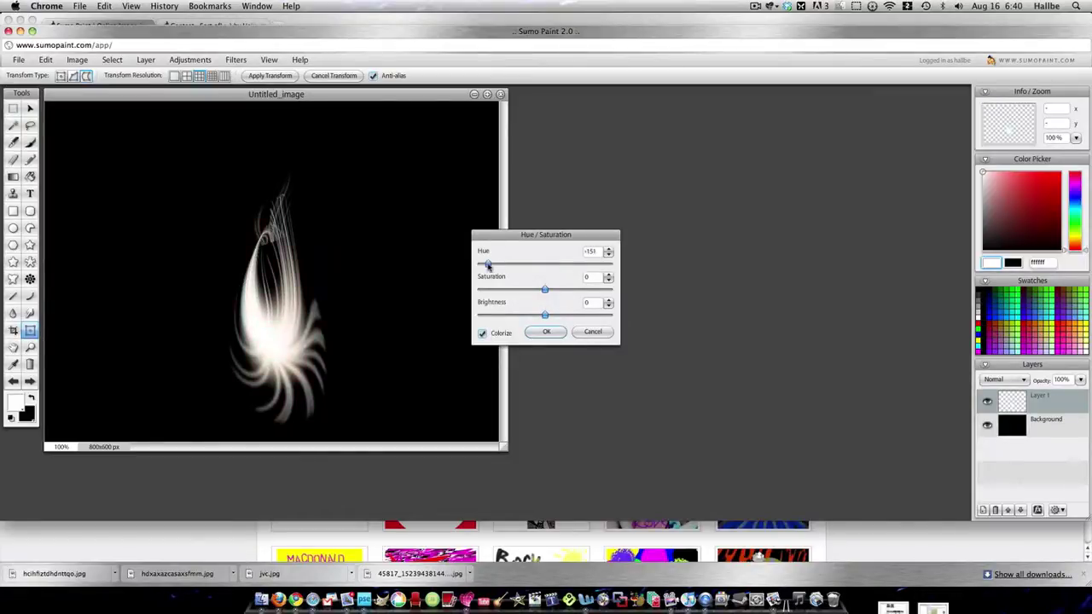
drag(541, 290, 652, 299)
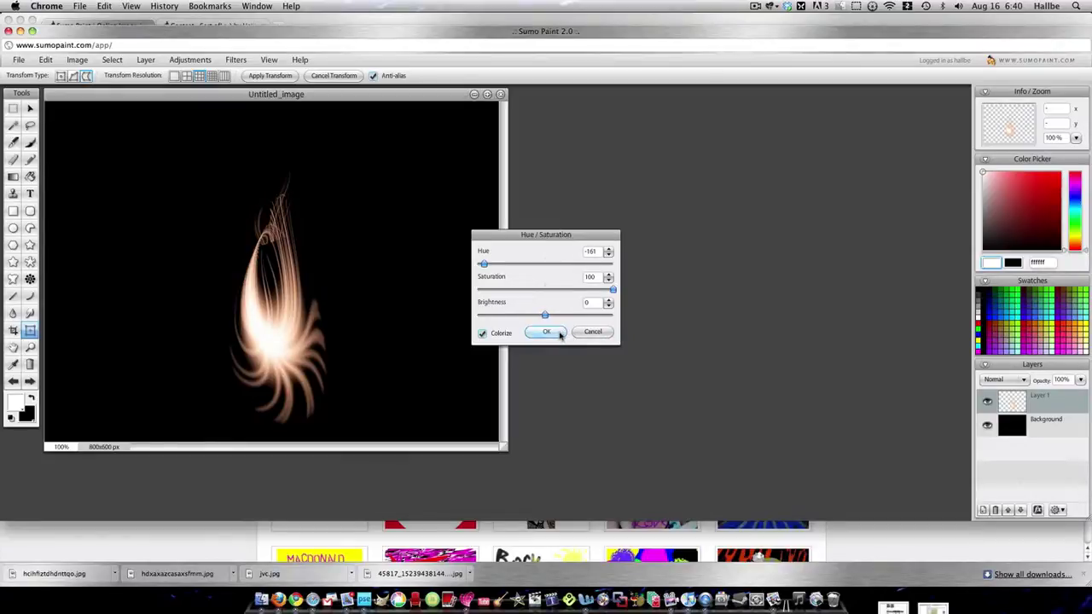
click(553, 332)
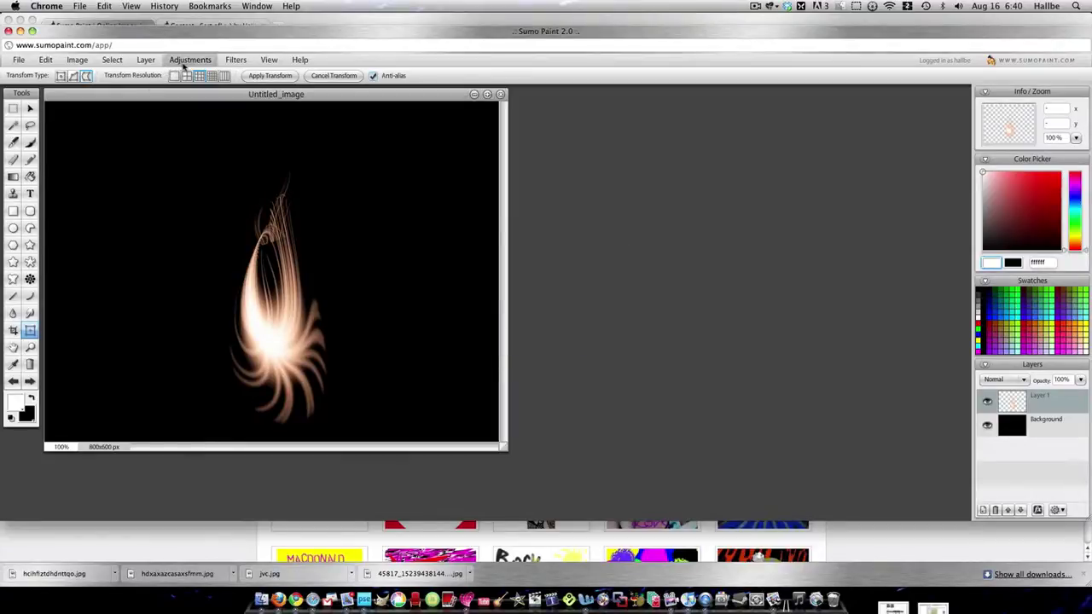
- Boost the flame's saturation again in Hue / Saturation to turn it orange
click(176, 64)
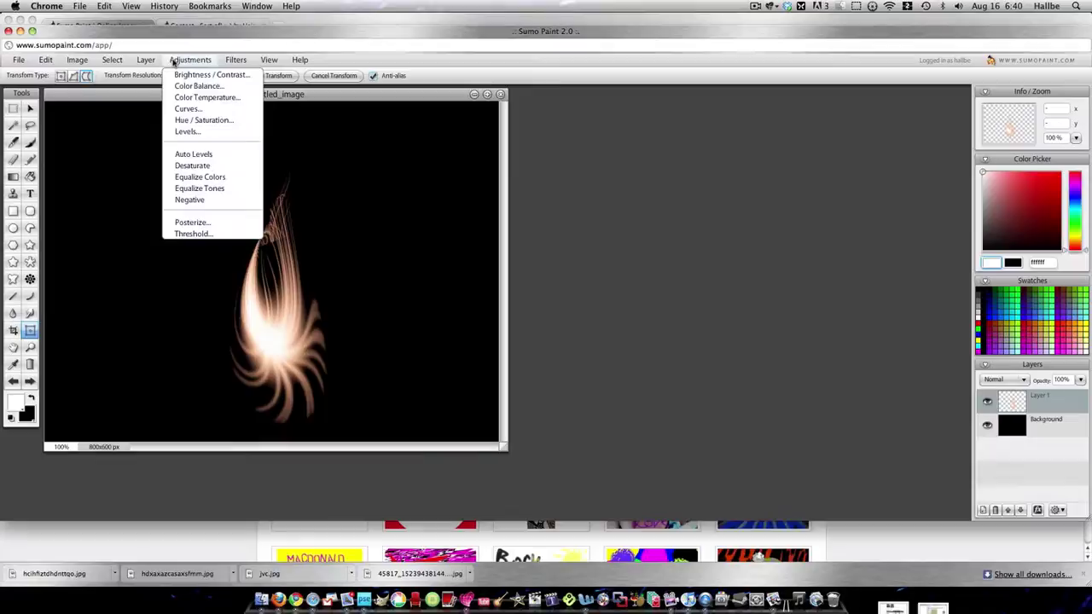
click(216, 122)
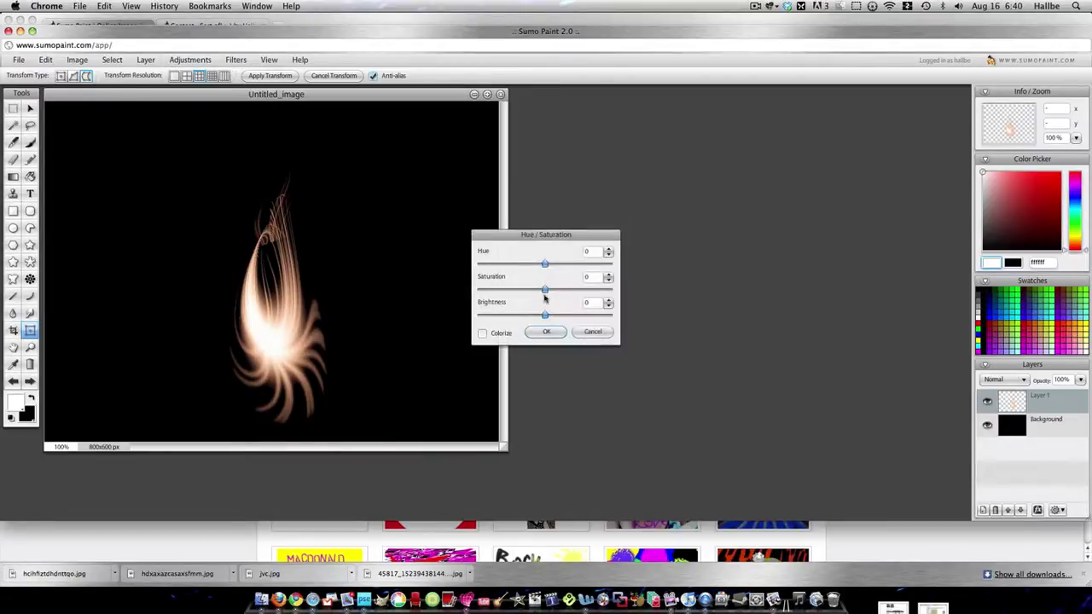
drag(545, 290, 647, 295)
click(546, 331)
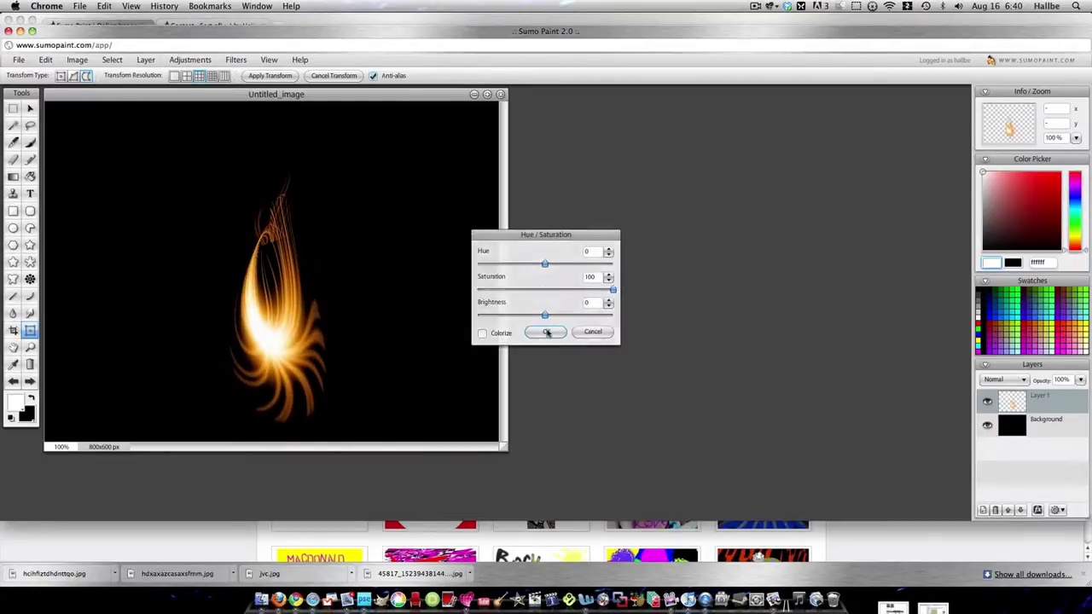
- Apply a Radial Blur (Zoom 40, Quality 20) centred near the flame's base
click(234, 61)
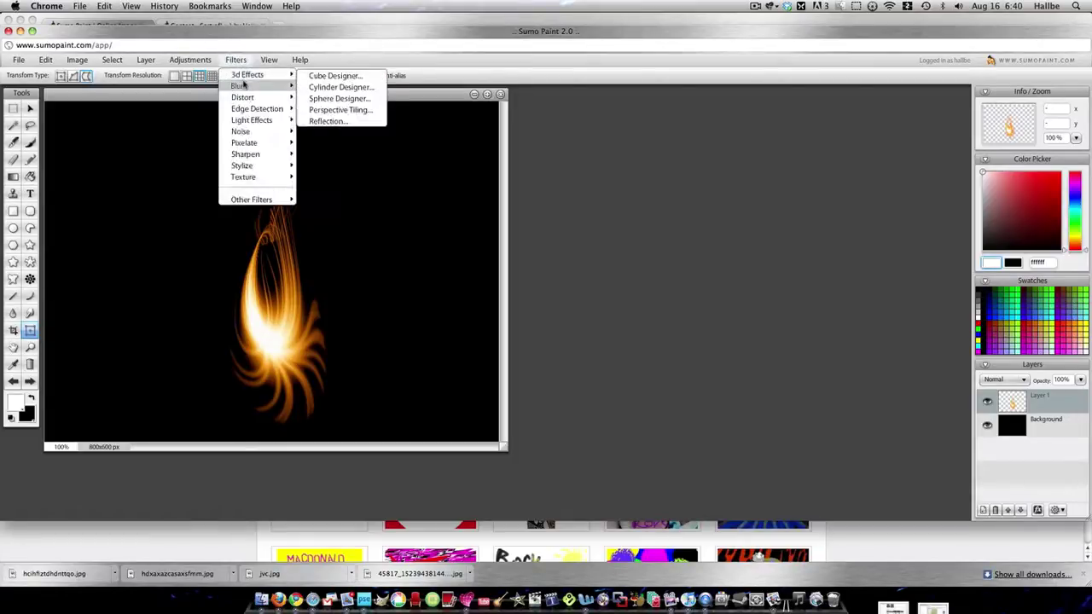
mouse_move(264, 89)
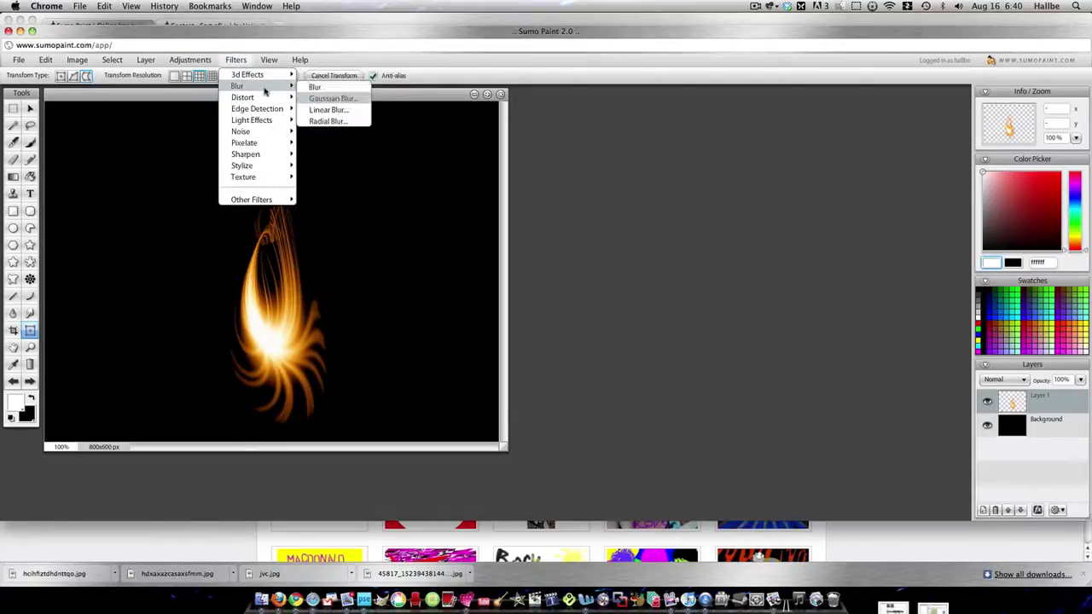
click(340, 121)
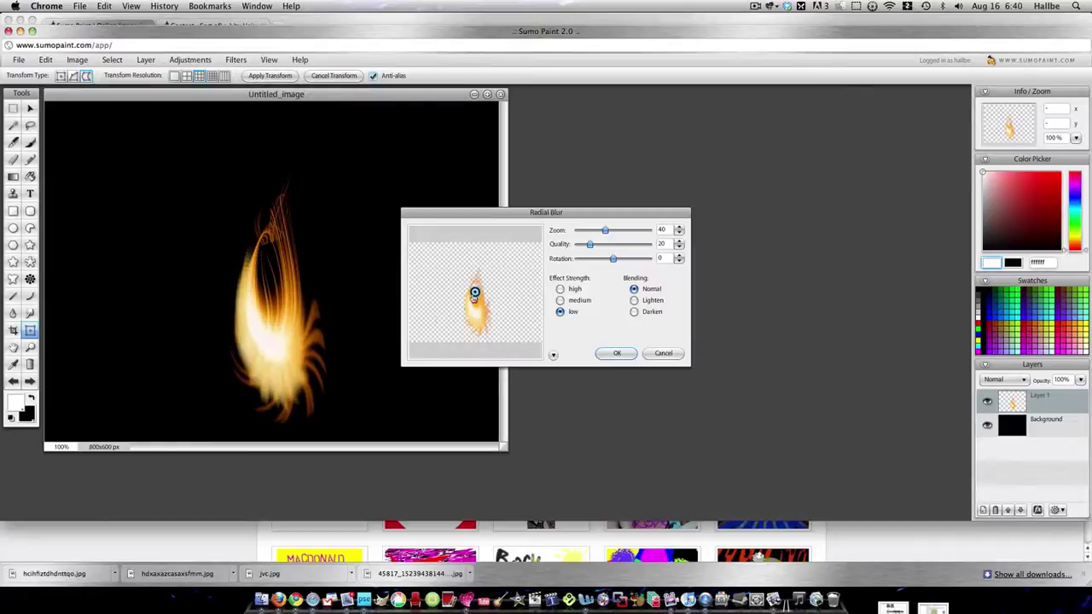
mouse_move(474, 294)
mouse_down()
mouse_move(482, 323)
mouse_move(465, 338)
mouse_move(480, 342)
mouse_move(474, 325)
mouse_up()
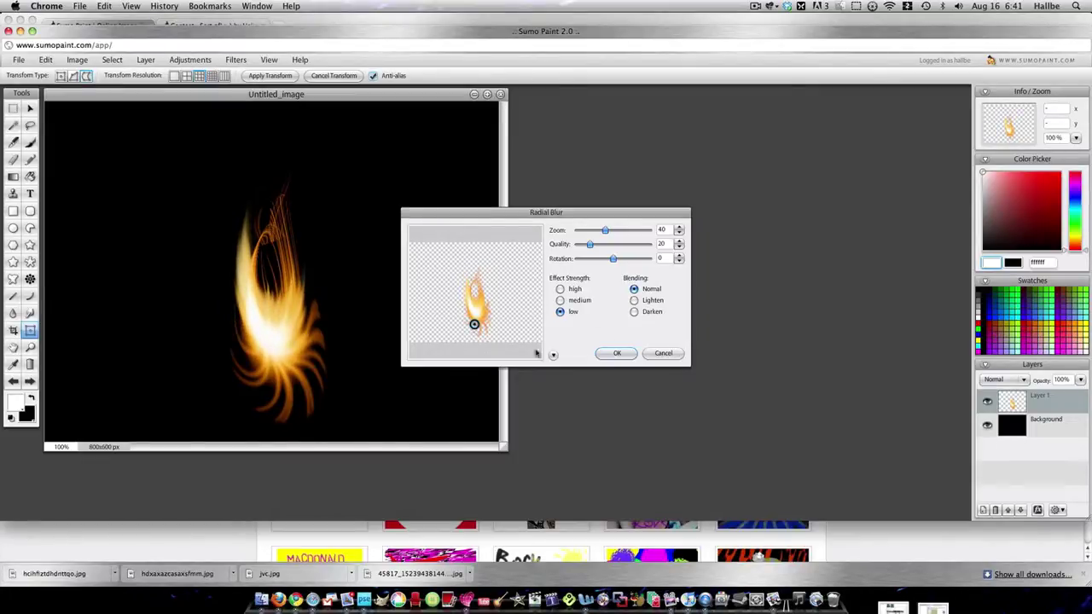
click(618, 353)
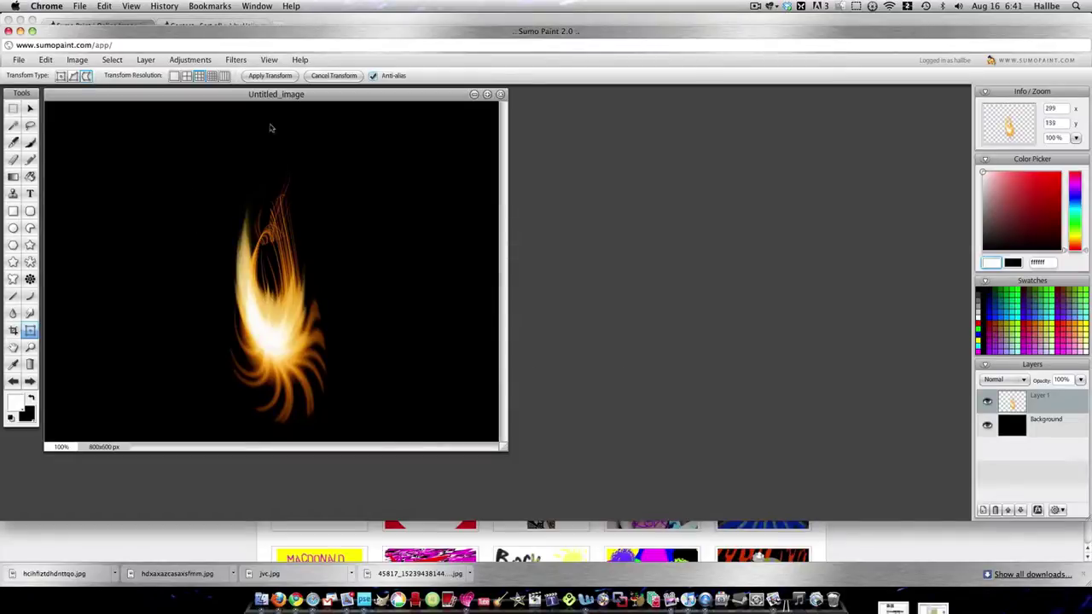
- Soften the flame with a 10 x 10 Gaussian Blur at low quality and 100 opacity
click(235, 59)
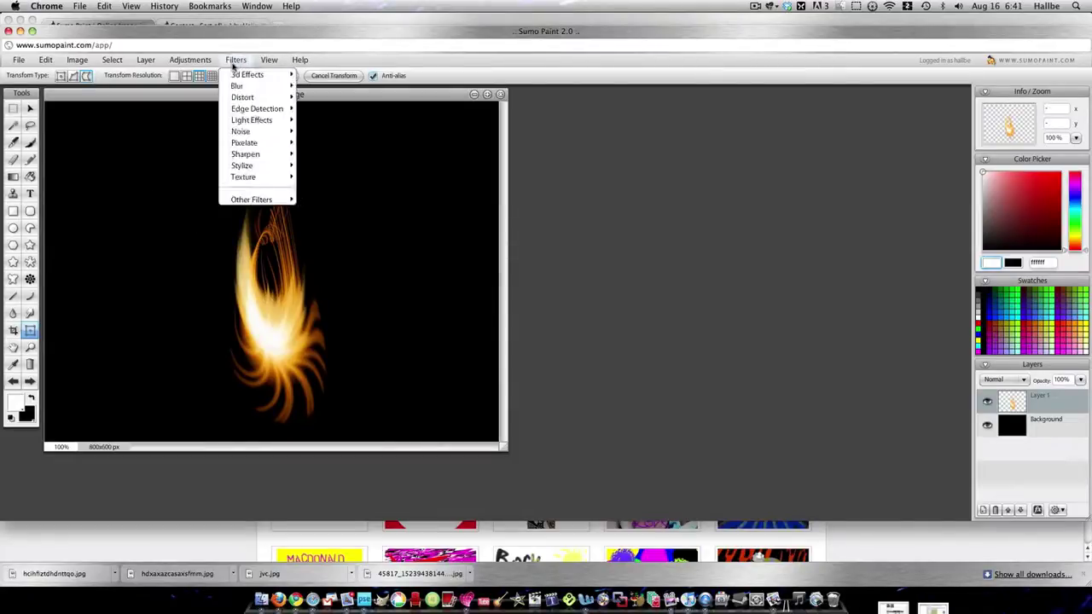
mouse_move(283, 81)
click(324, 98)
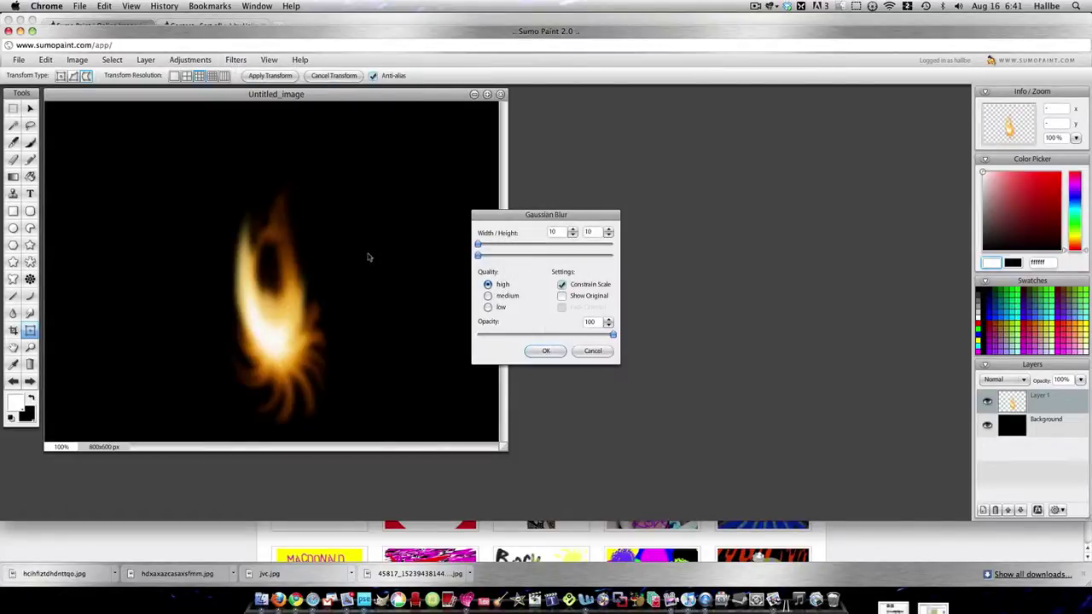
click(540, 350)
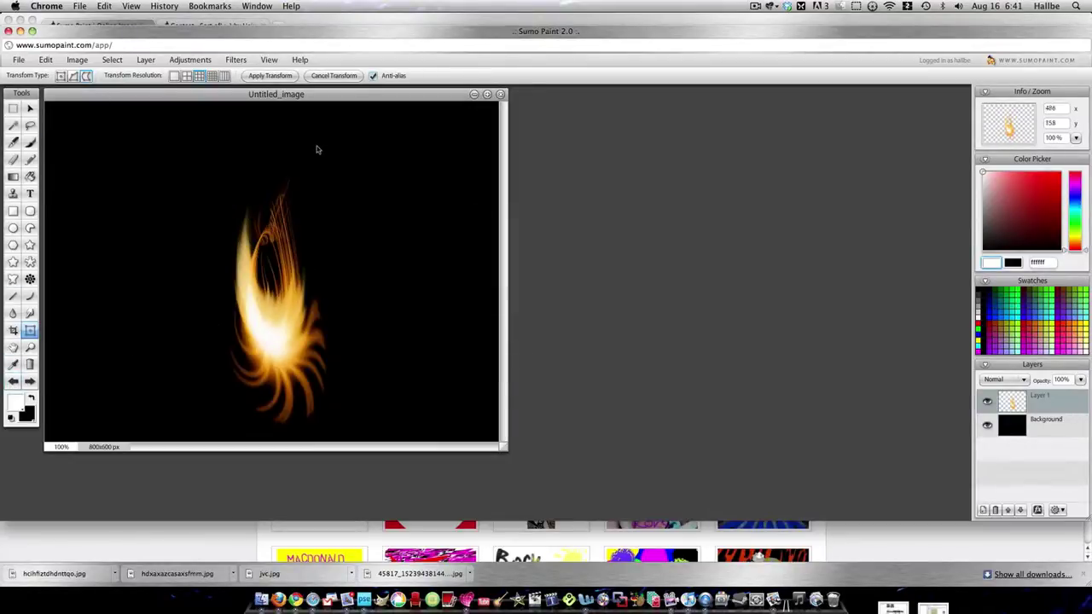
click(236, 60)
mouse_move(283, 86)
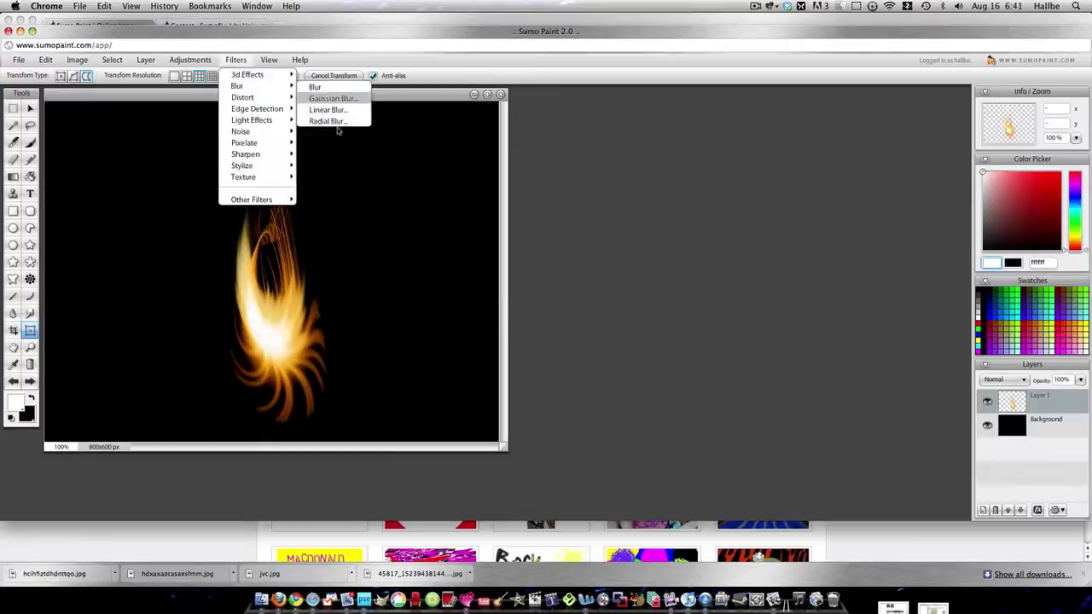
click(328, 98)
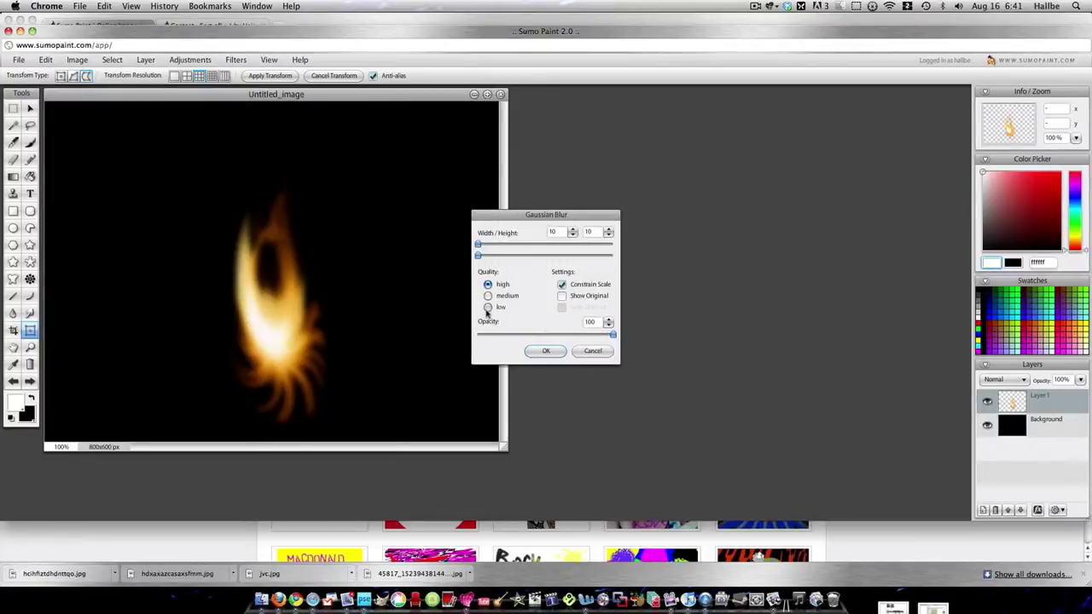
click(487, 309)
mouse_move(610, 339)
mouse_down()
mouse_move(580, 335)
mouse_move(612, 335)
mouse_up()
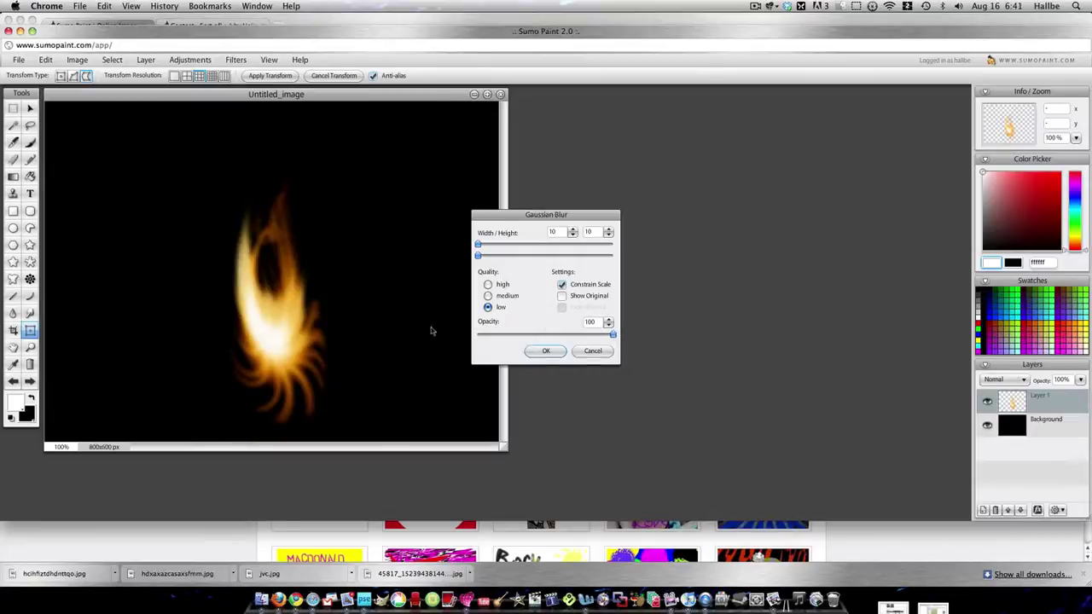
click(544, 350)
click(30, 109)
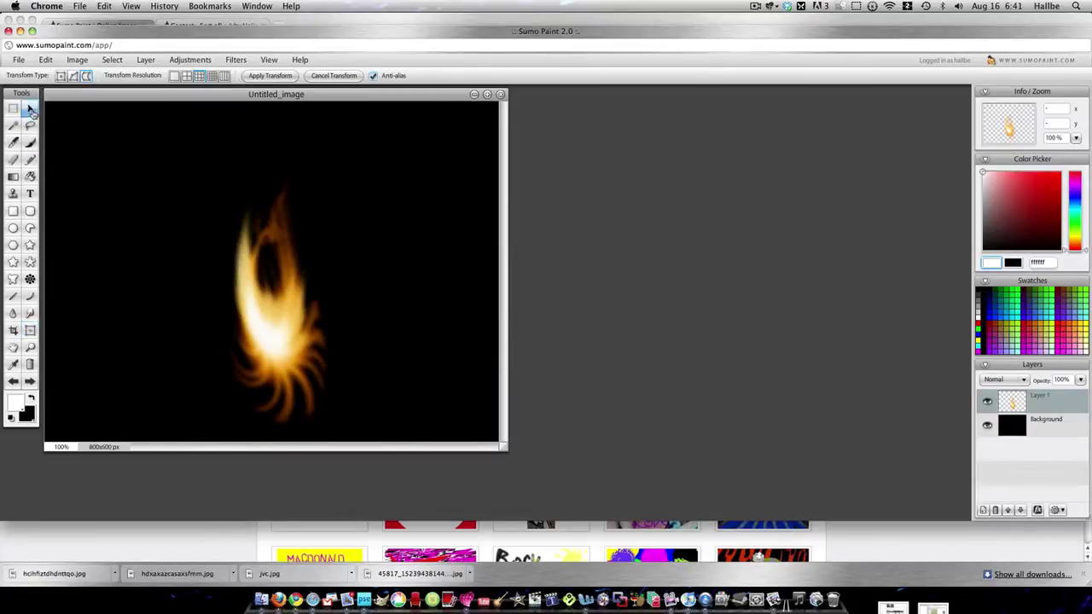
- Start a free transform on the flame layer and nudge it slightly right and up
right_click(273, 297)
click(265, 303)
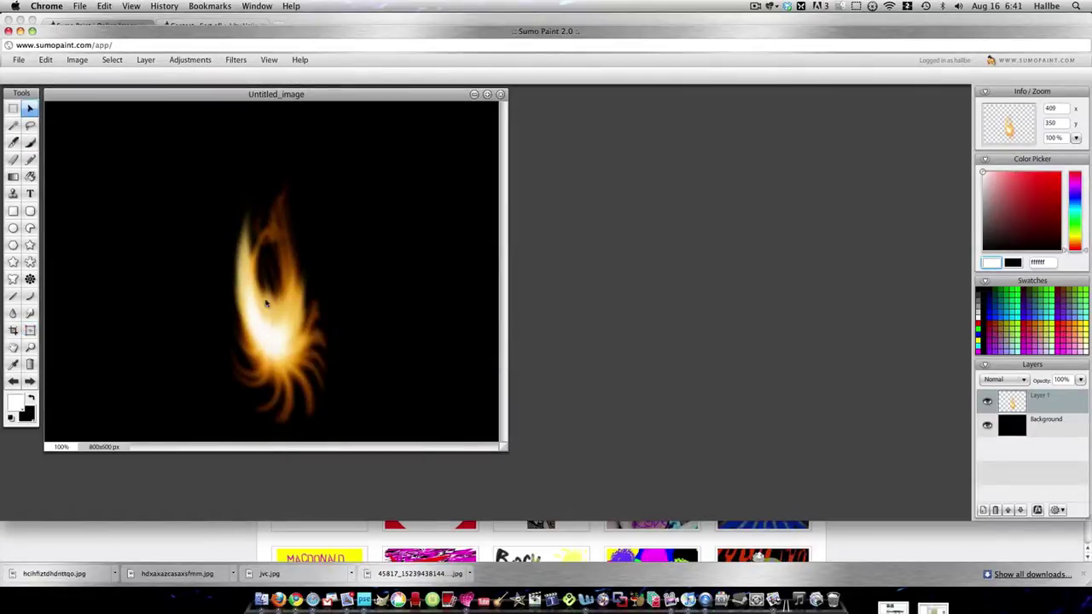
key(super+t)
drag(230, 175, 274, 169)
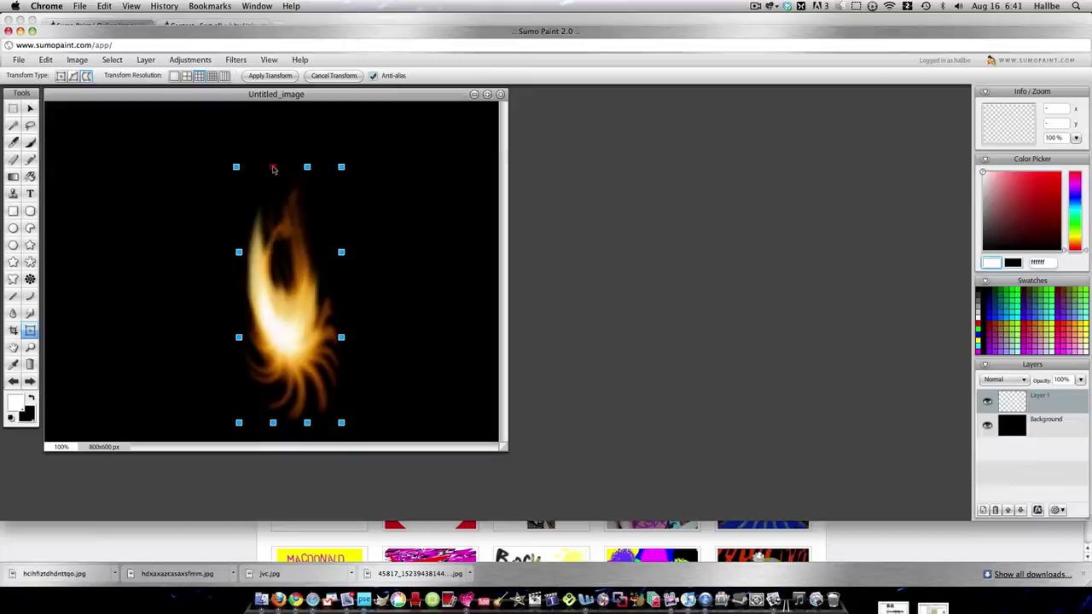
- Warp the flame's top, sides and bottom inward into a rounder shape
click(73, 76)
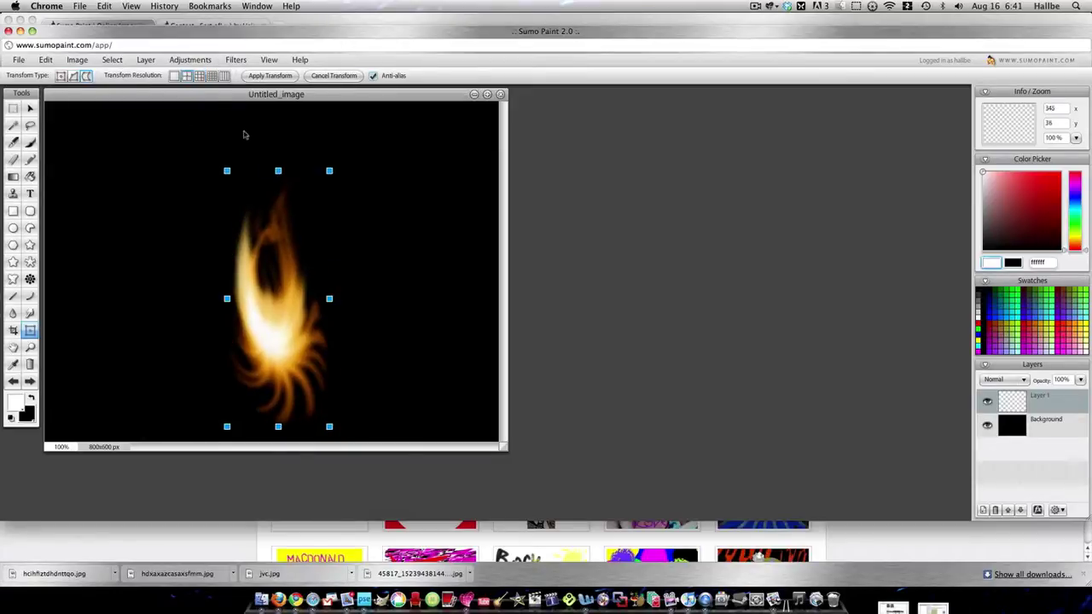
drag(280, 171, 266, 211)
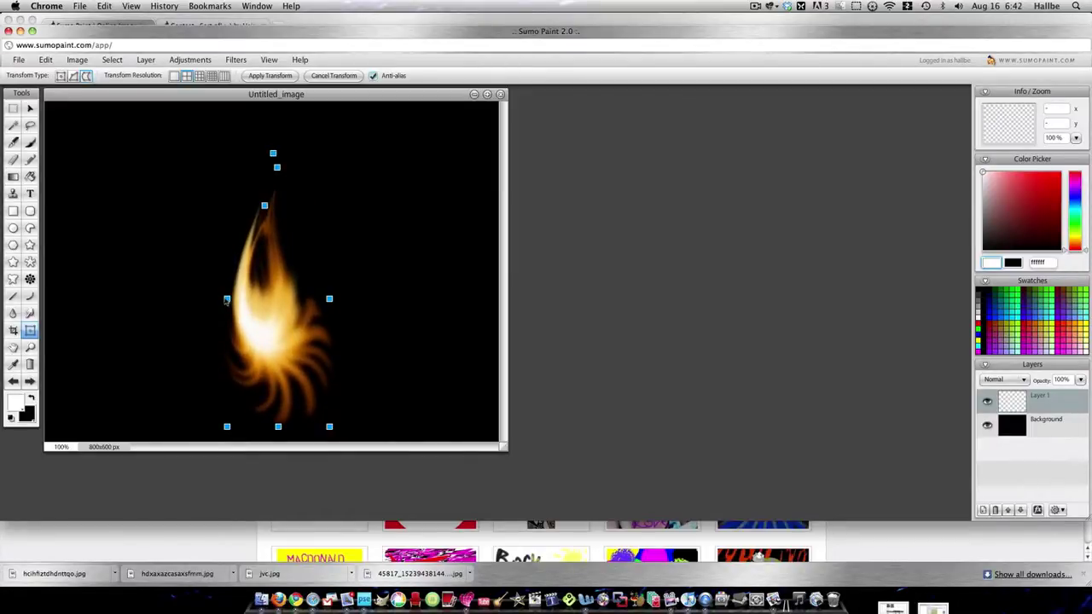
drag(227, 300, 216, 301)
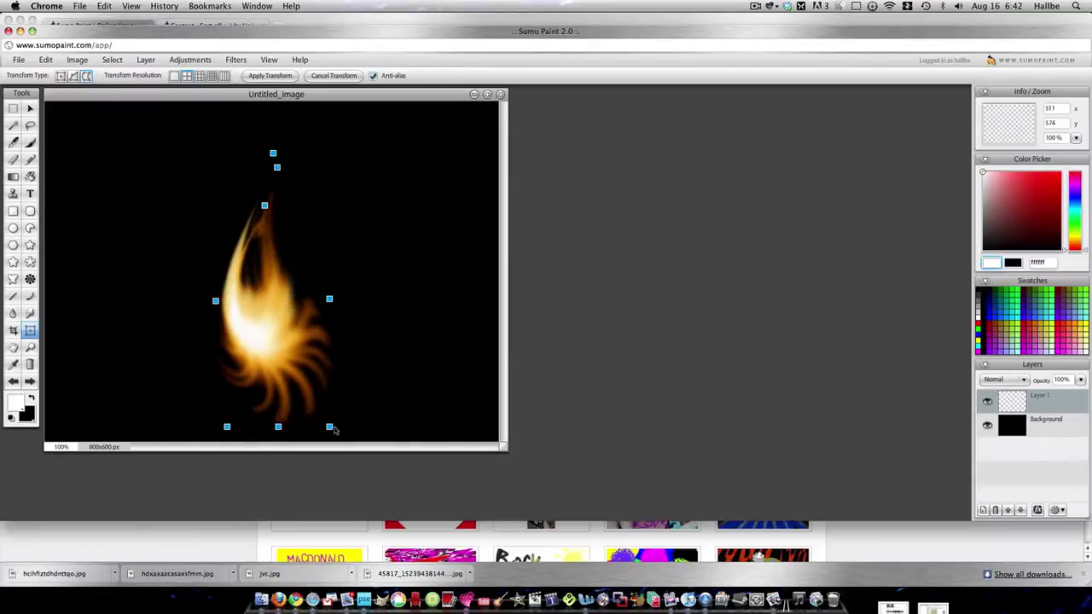
drag(330, 429, 302, 380)
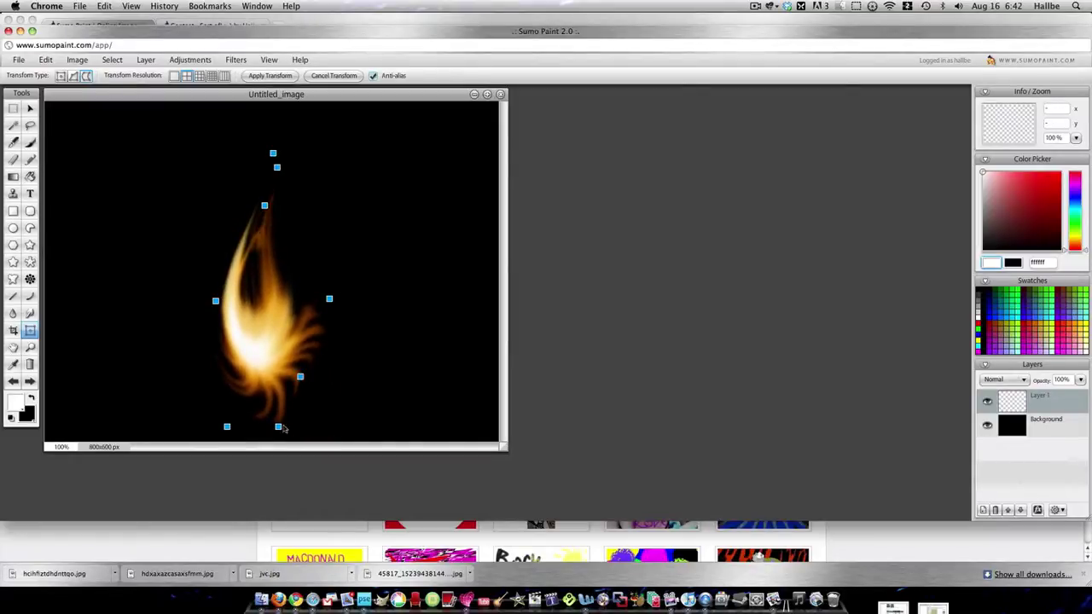
drag(279, 427, 277, 393)
drag(227, 428, 284, 370)
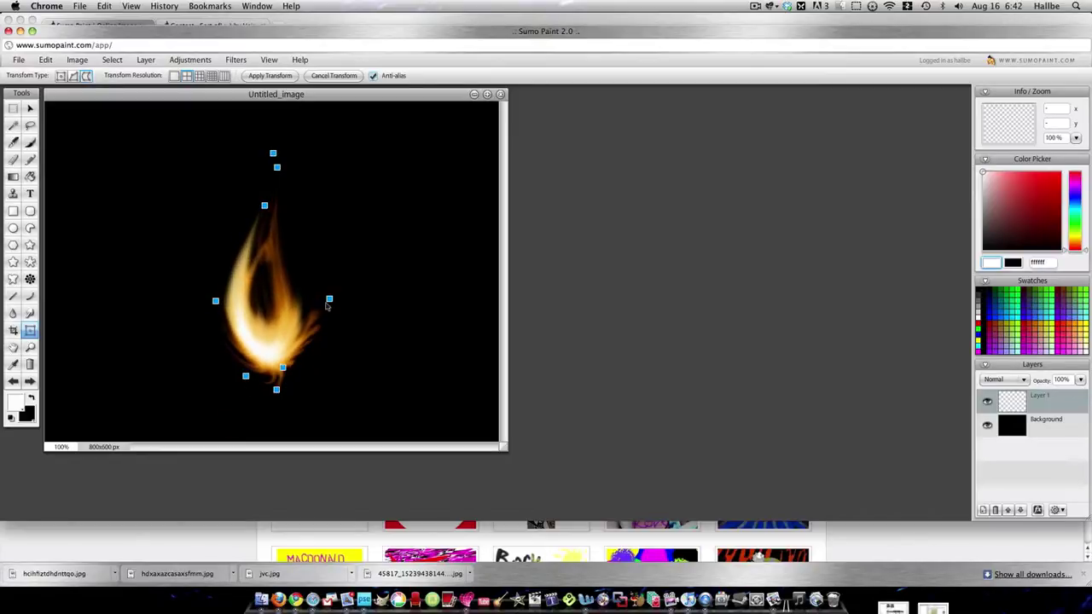
mouse_move(329, 302)
mouse_down()
mouse_move(311, 296)
mouse_move(321, 295)
mouse_up()
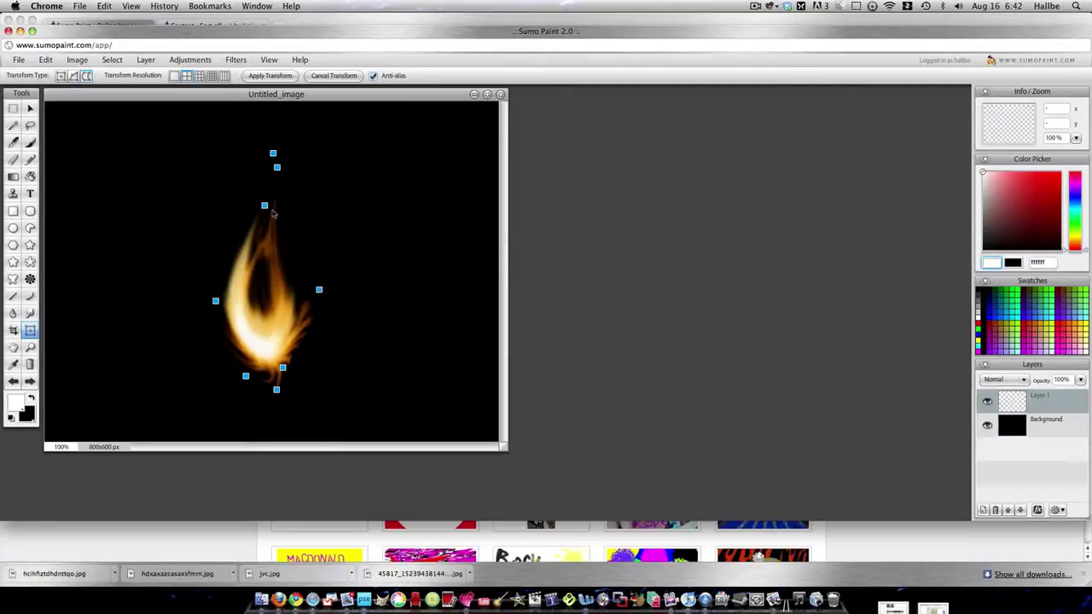
- Bend the flame's tip upward and reshape its left and right sides
drag(264, 207, 268, 205)
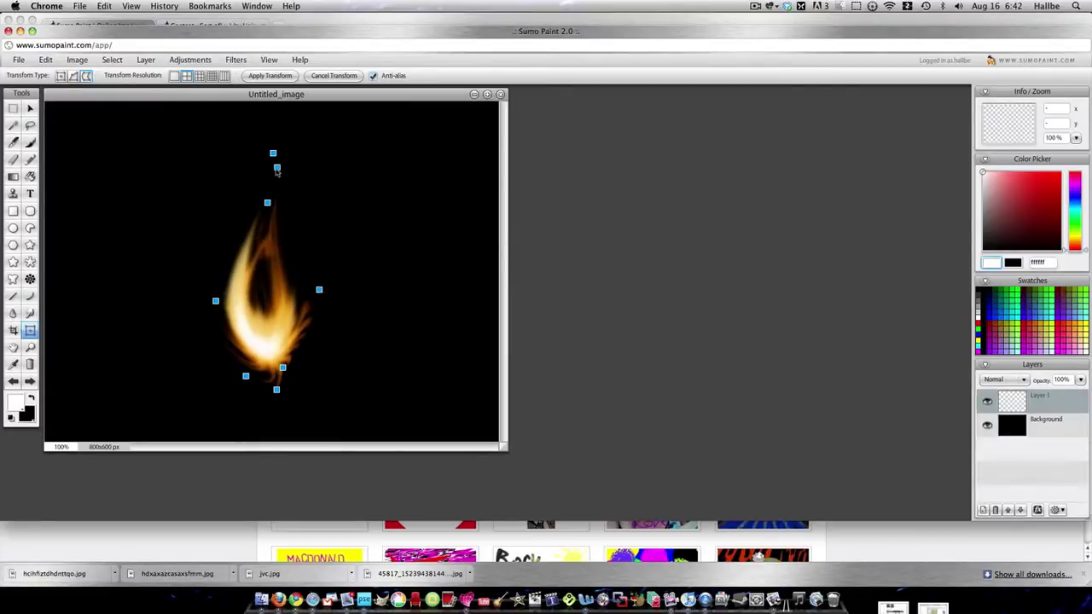
mouse_move(276, 168)
mouse_down()
mouse_move(264, 188)
mouse_move(297, 180)
mouse_move(273, 153)
mouse_up()
drag(219, 305, 211, 303)
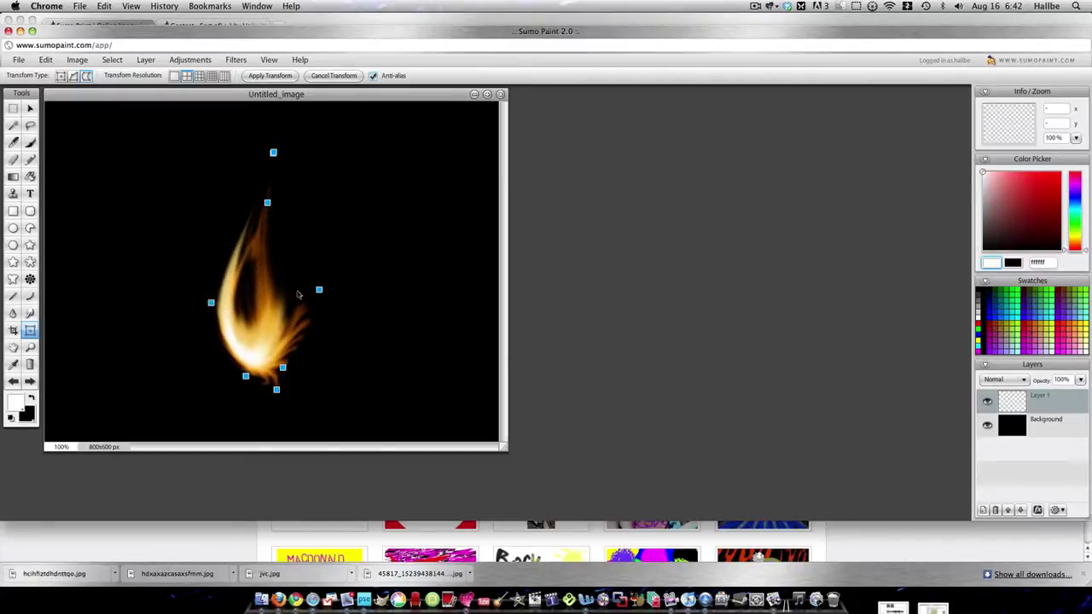
mouse_move(321, 293)
mouse_down()
mouse_move(339, 295)
mouse_move(337, 277)
mouse_up()
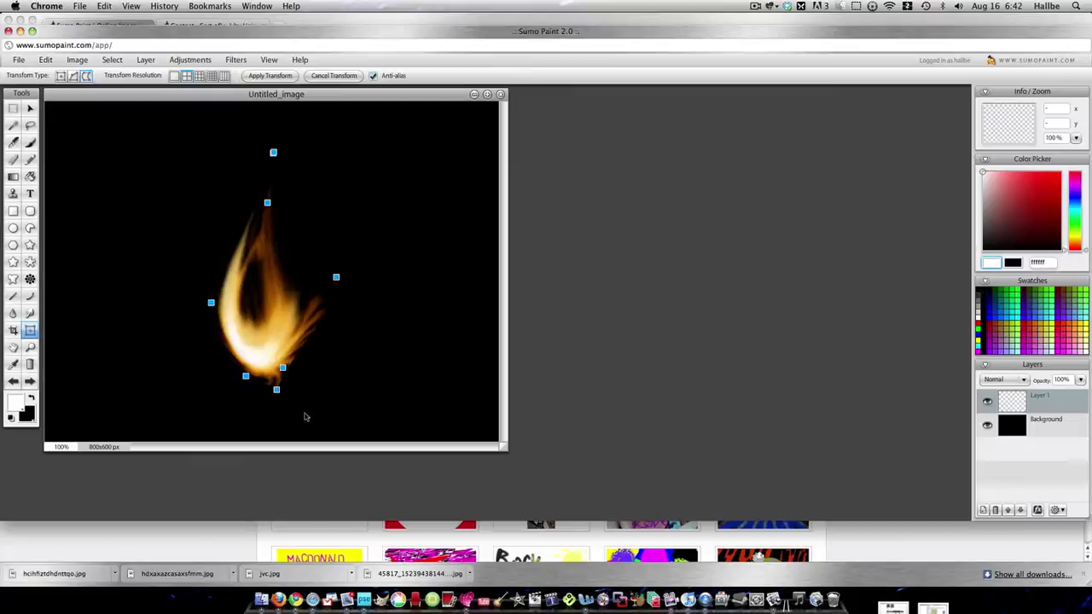
- Scale the flame shorter and narrower with the bounding box
click(62, 76)
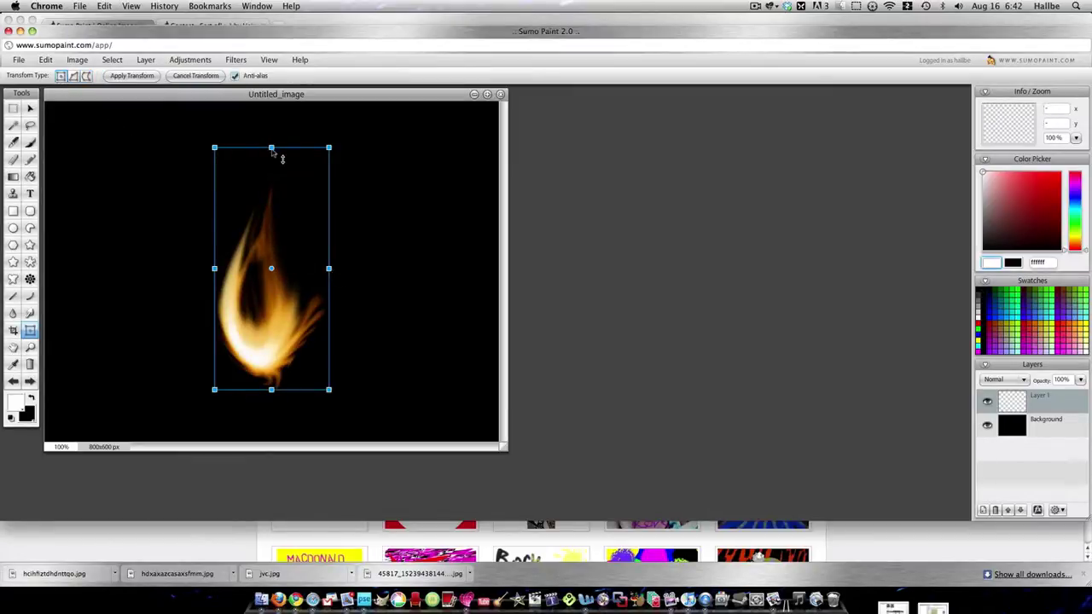
drag(272, 150, 272, 174)
drag(328, 269, 299, 271)
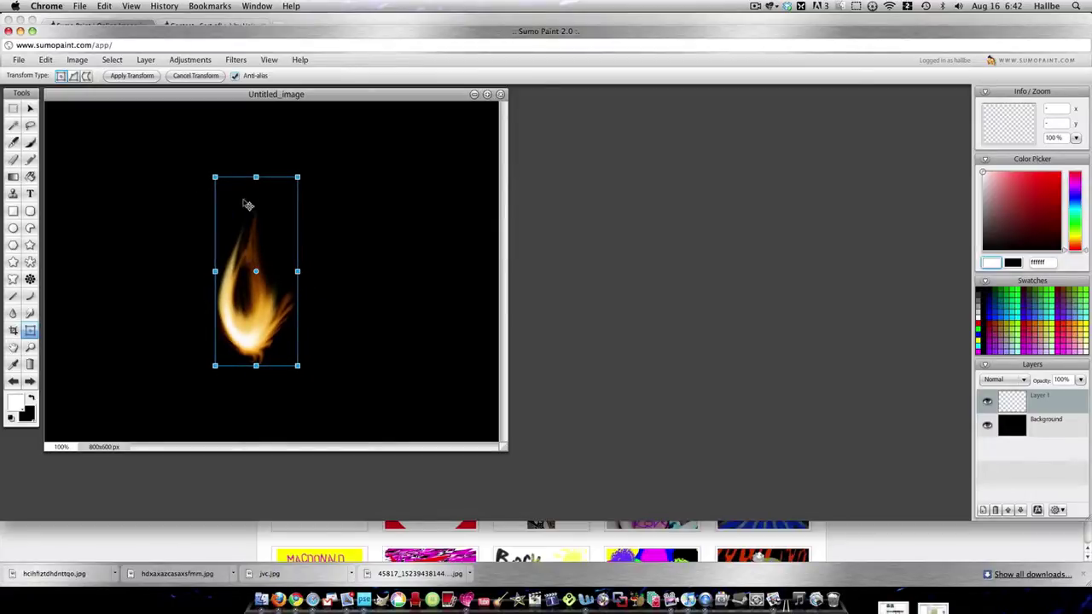
- Set the flame's Hue/Saturation to hue 2 and saturation 91, with Colorize off
click(187, 61)
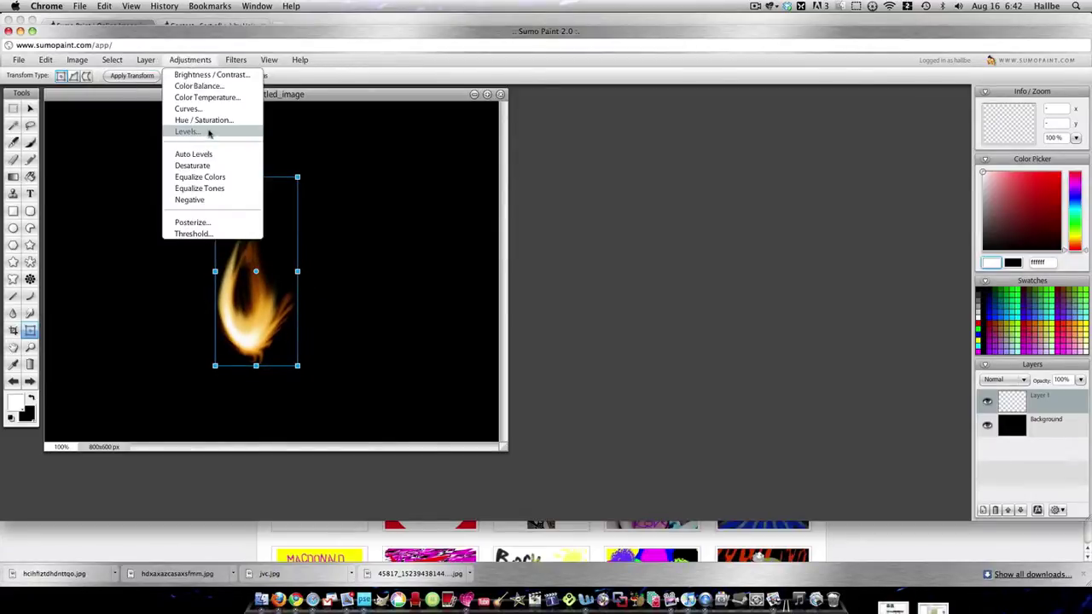
click(213, 120)
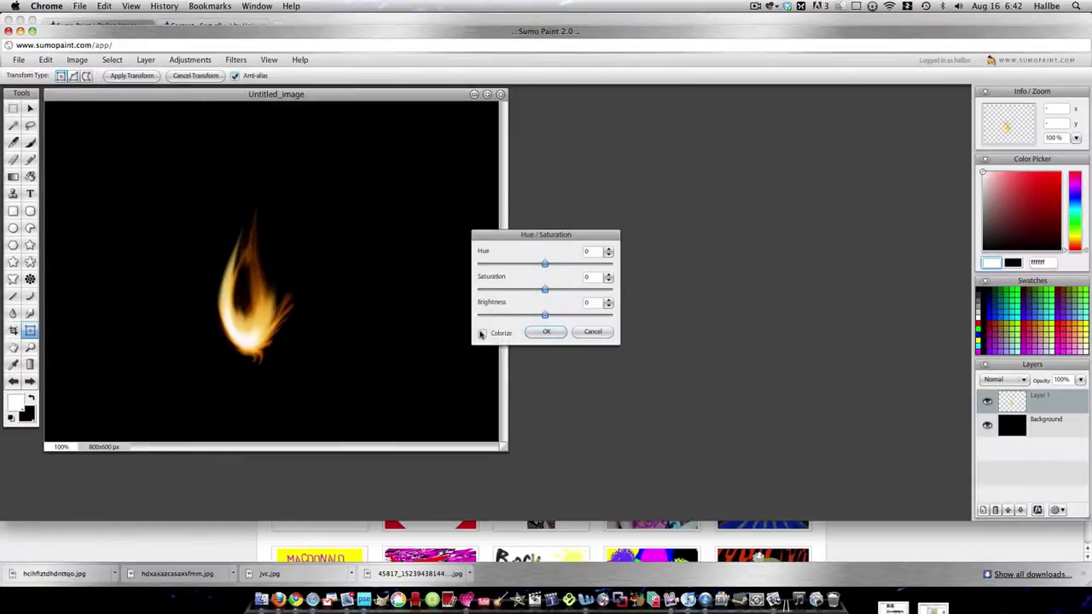
click(481, 334)
click(484, 265)
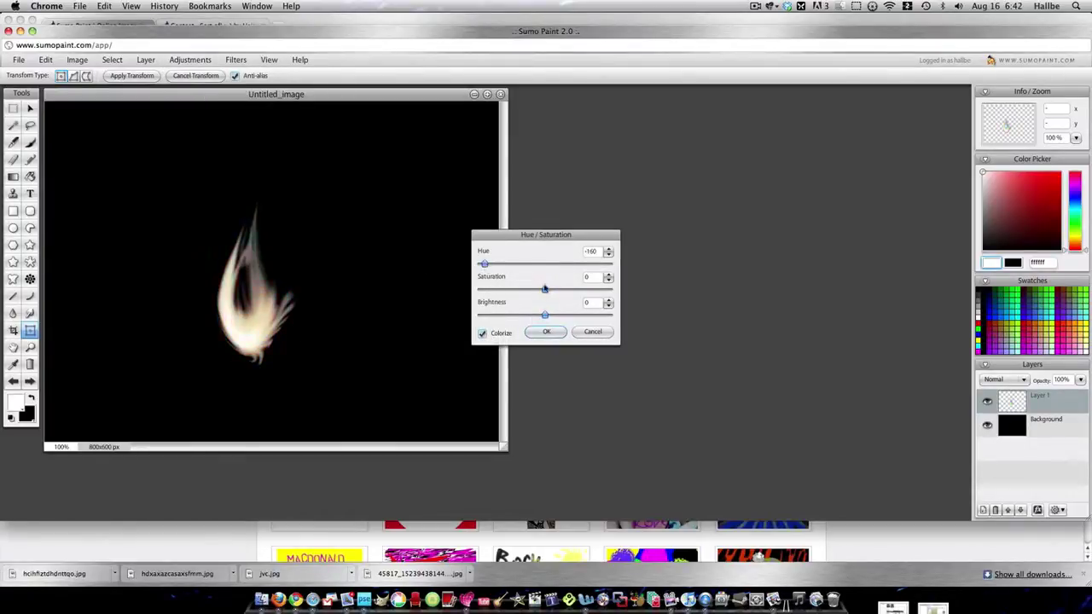
click(481, 335)
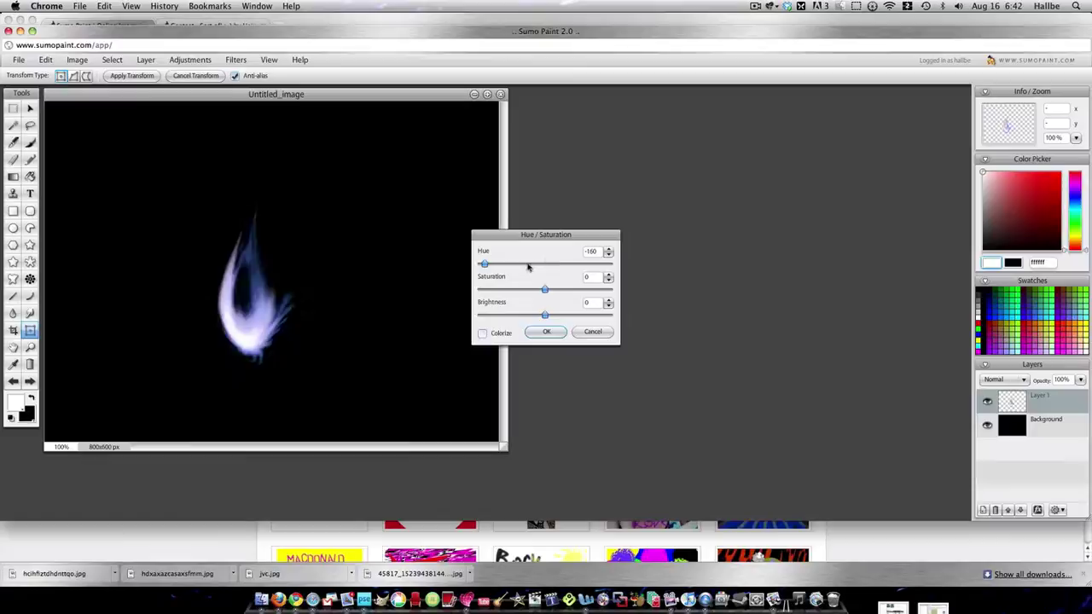
click(607, 290)
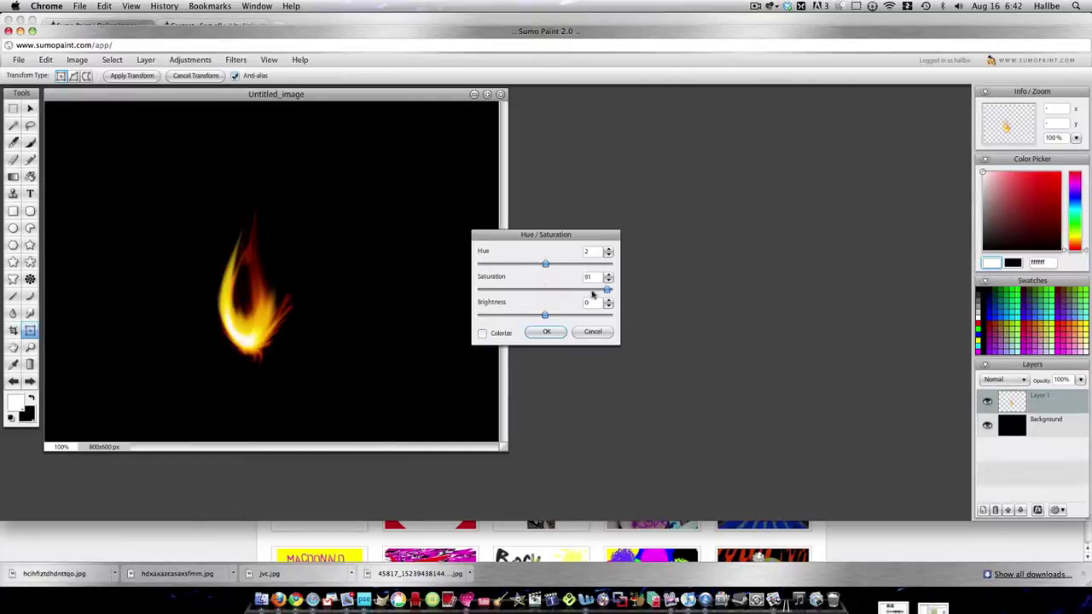
click(550, 333)
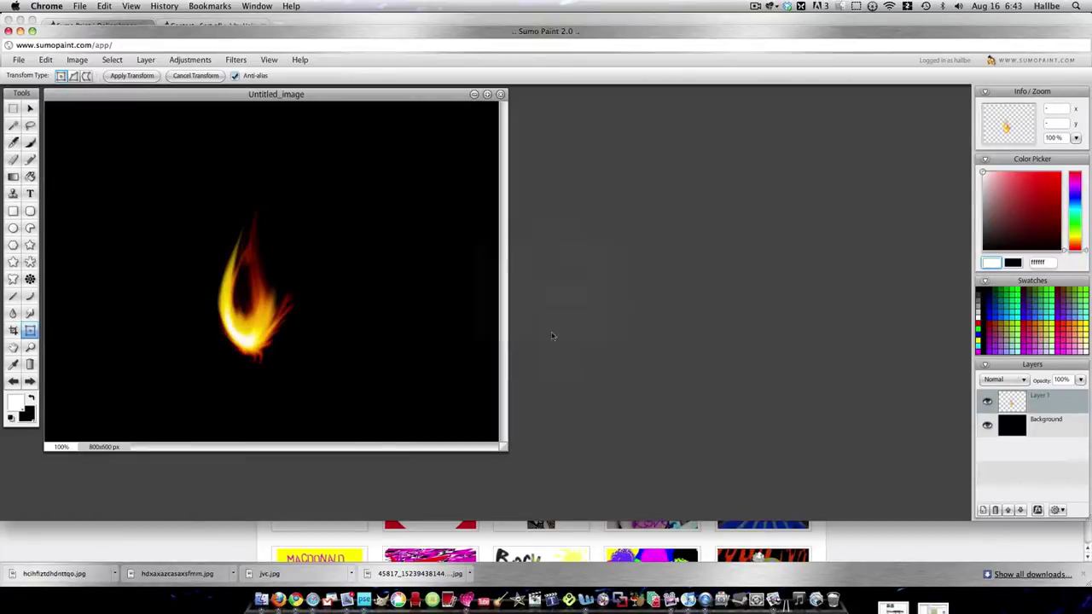
- Duplicate the flame layer and shift the copy slightly down
right_click(1015, 401)
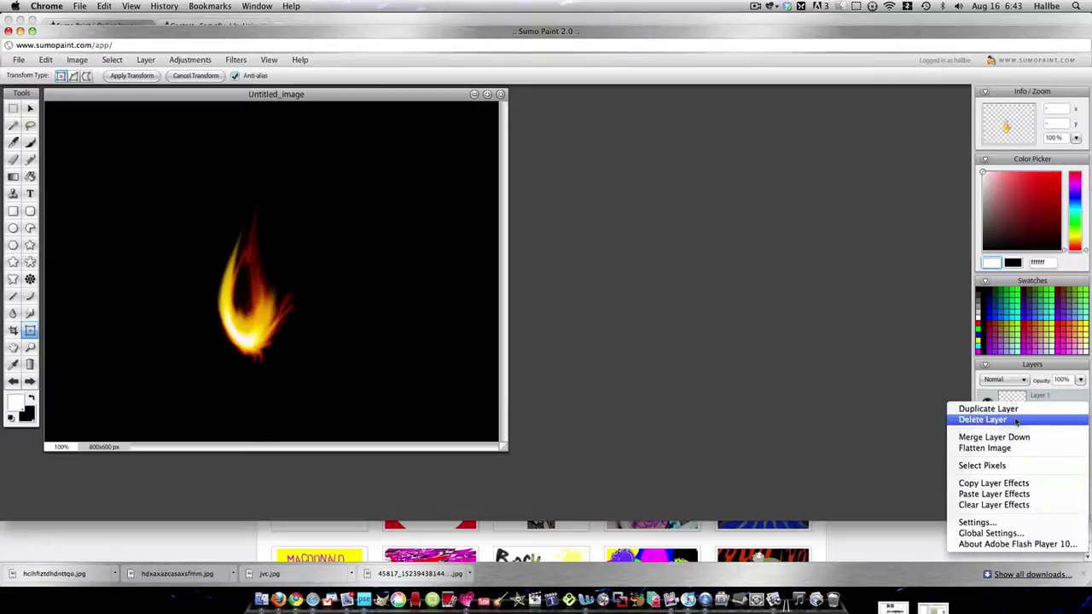
click(1009, 409)
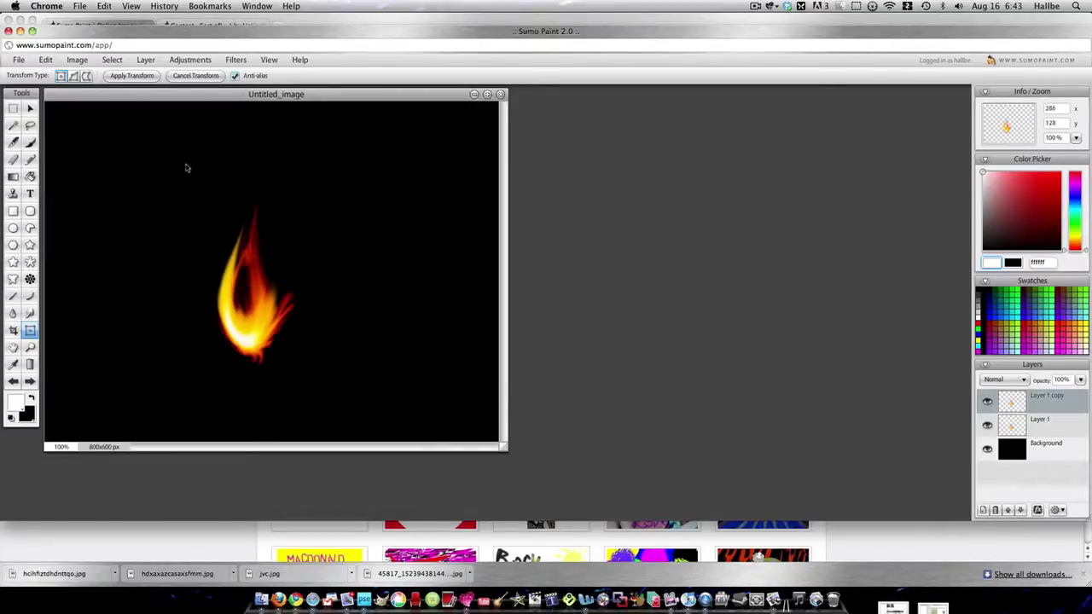
click(30, 108)
drag(234, 302, 240, 329)
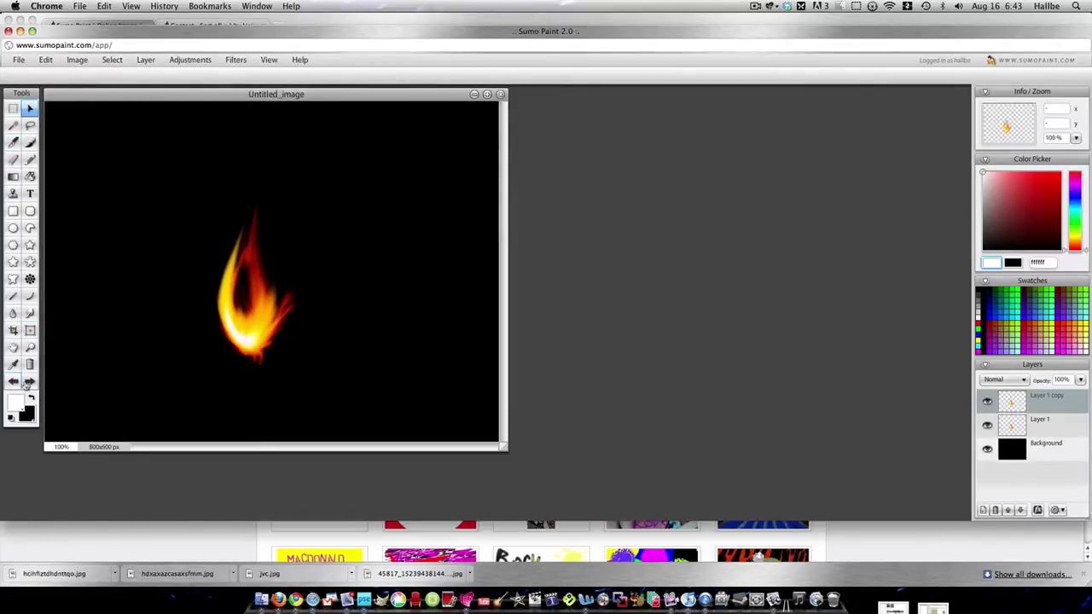
- Merge the copy down into Layer 1 and raise the flame higher on the canvas
right_click(1011, 402)
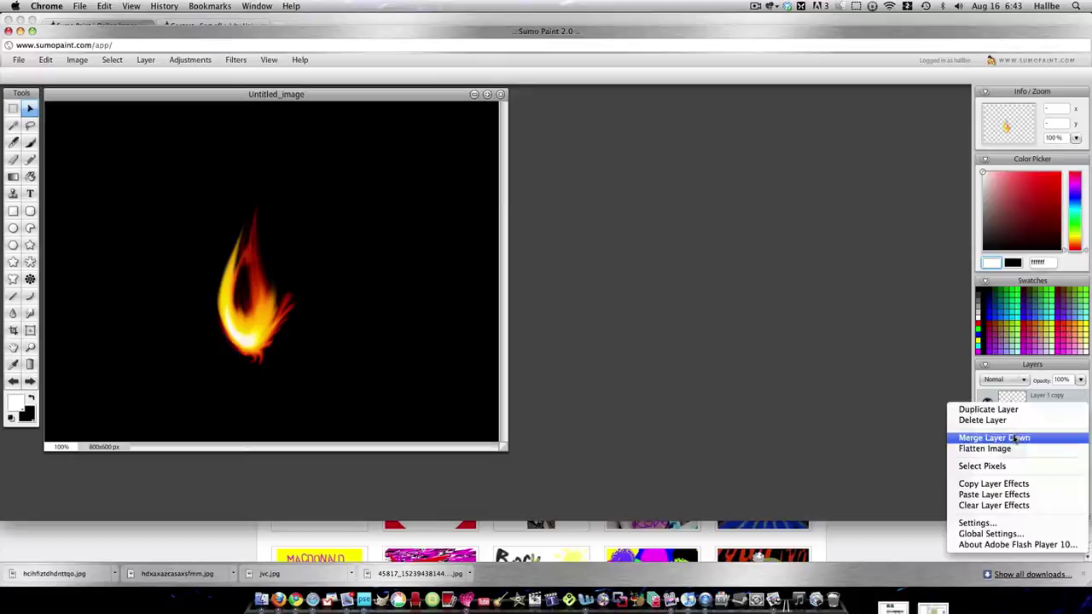
click(1015, 438)
drag(262, 333, 275, 239)
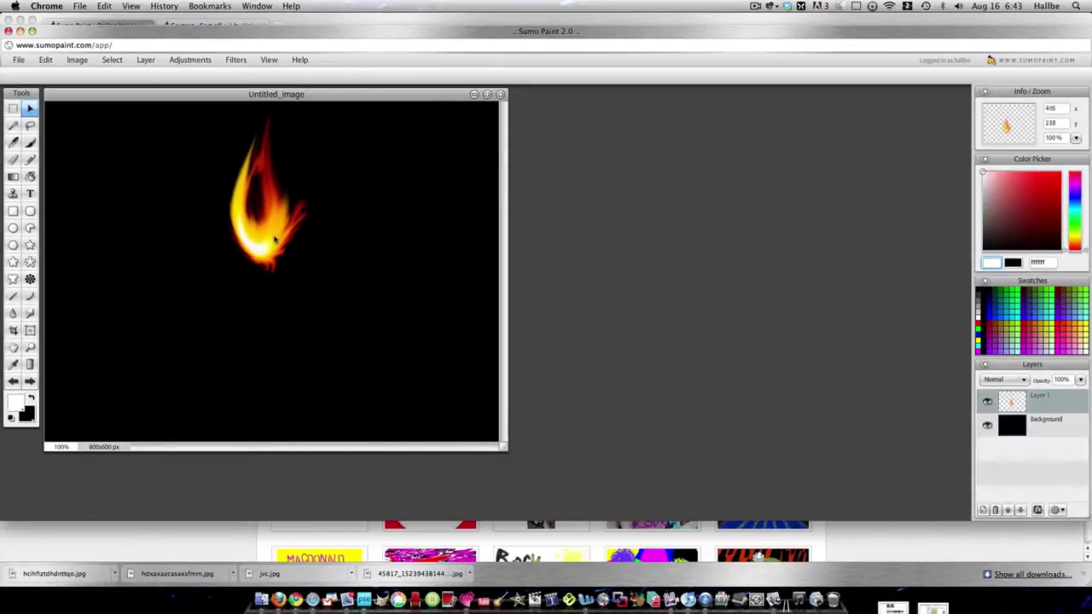
- Add a new layer and fill it with white using the Paint Bucket
click(981, 510)
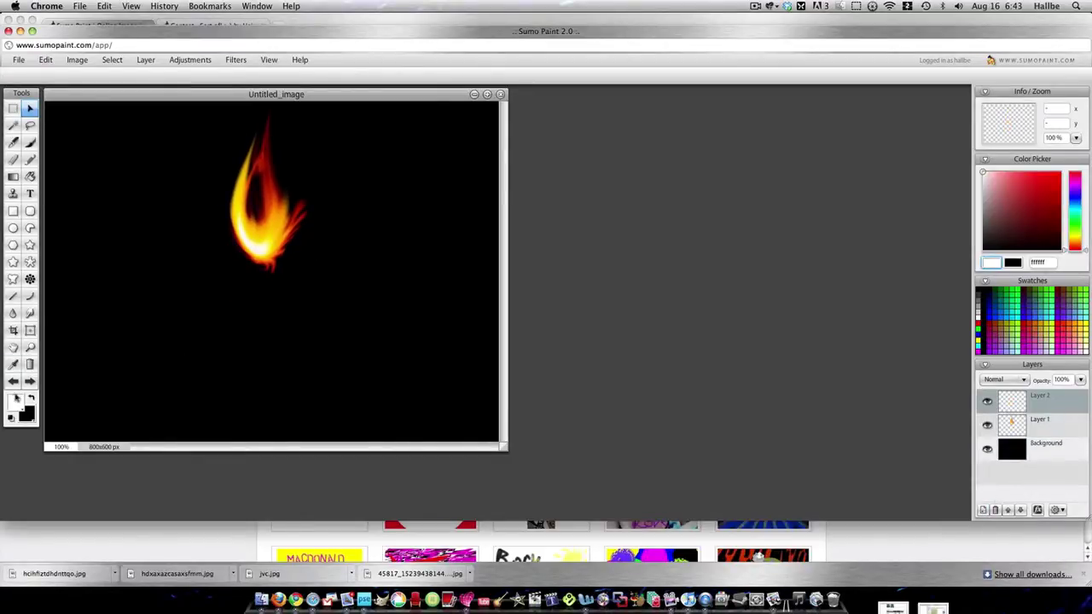
click(29, 176)
click(136, 196)
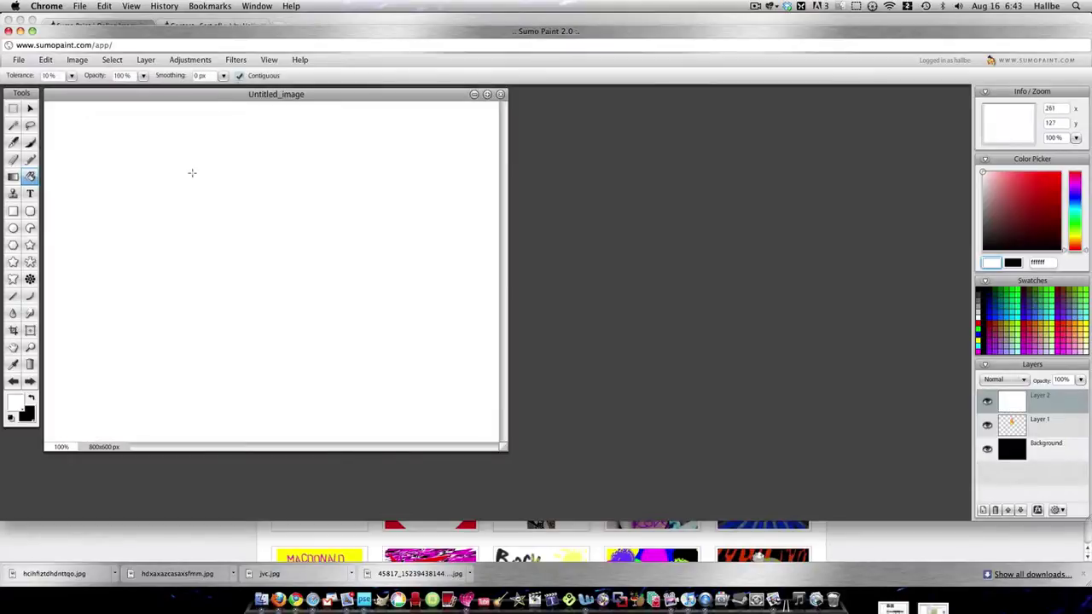
click(236, 60)
- Shape the white layer into a slim cylinder, adjusting radius, focal point and bottom width in Cylinder Designer
mouse_move(249, 87)
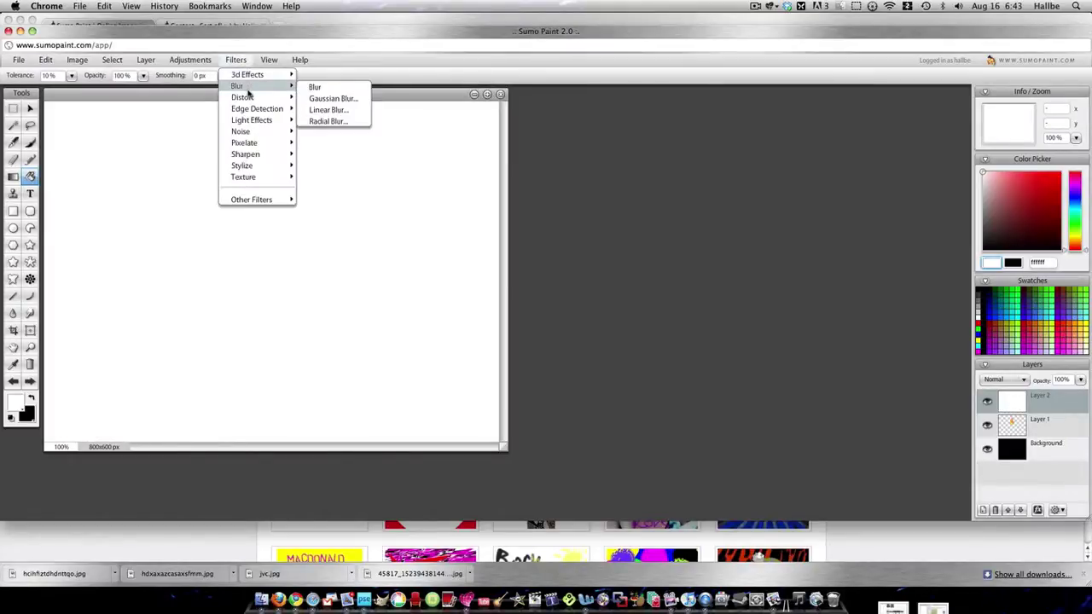
click(341, 87)
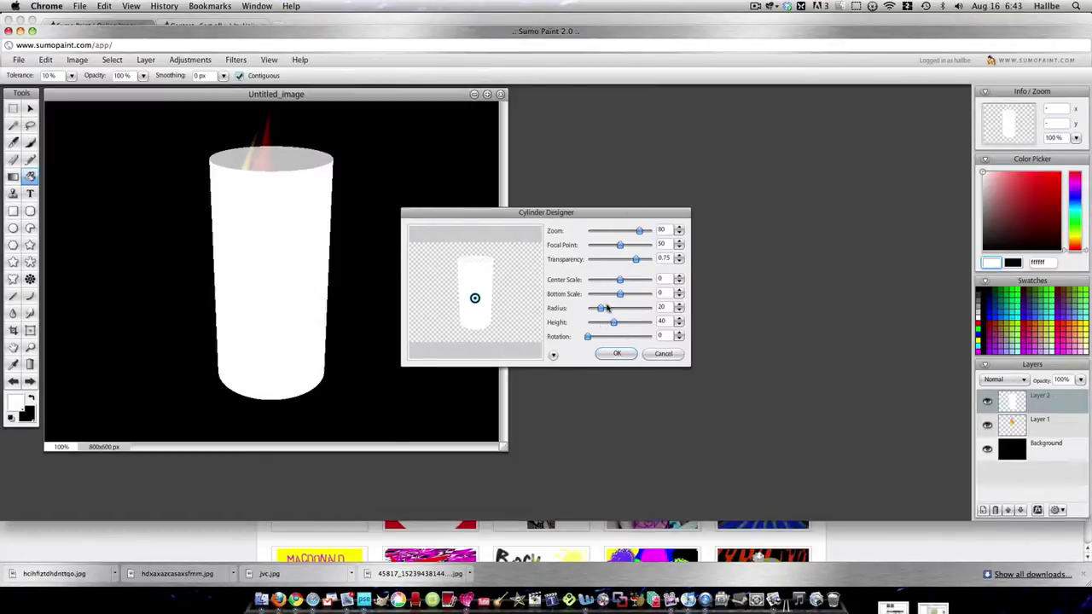
mouse_move(606, 309)
mouse_down()
mouse_move(591, 310)
mouse_move(604, 322)
mouse_up()
drag(619, 245, 641, 246)
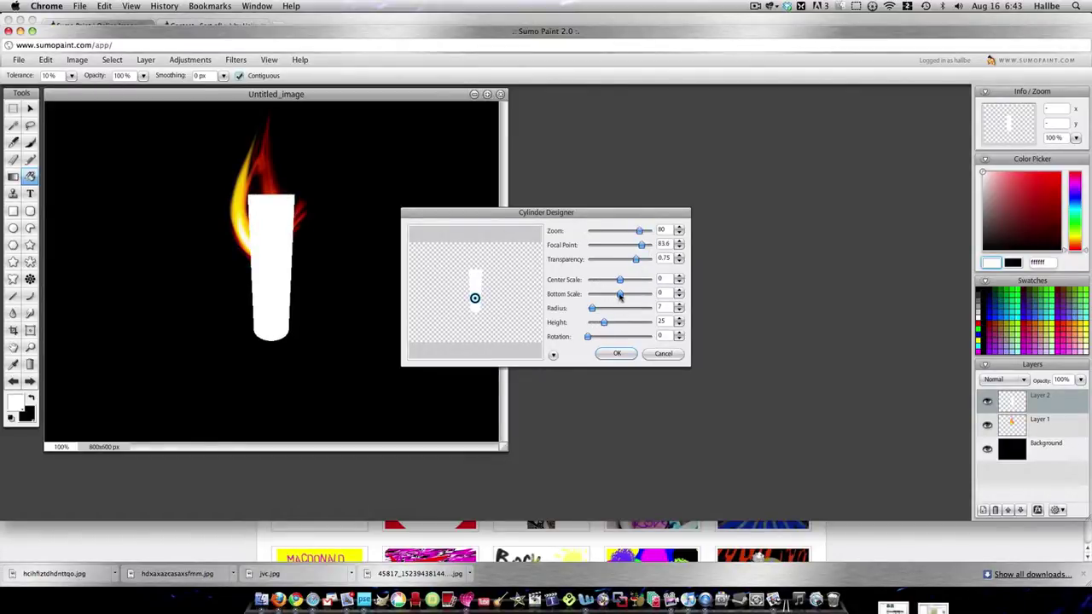
drag(620, 295, 620, 281)
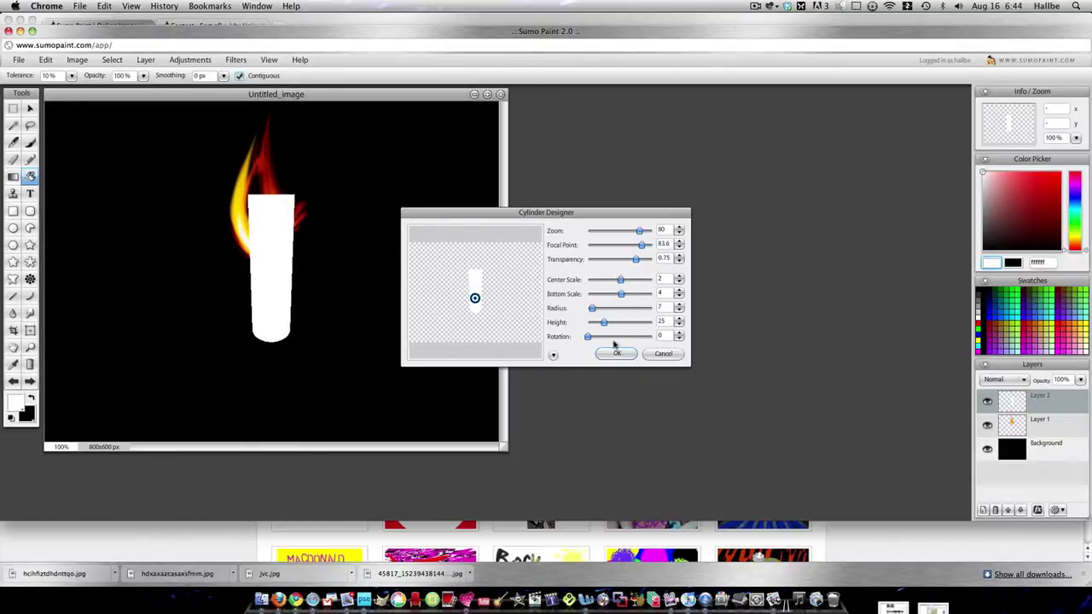
click(617, 353)
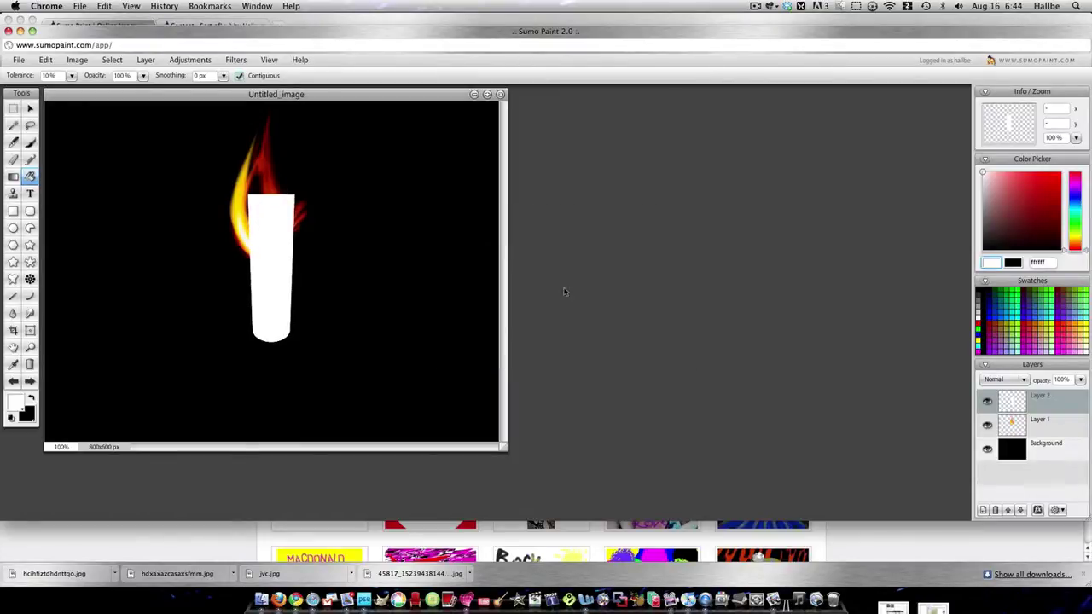
- Colorize the candle via Hue/Saturation with hue -166 and brightness -17
click(189, 60)
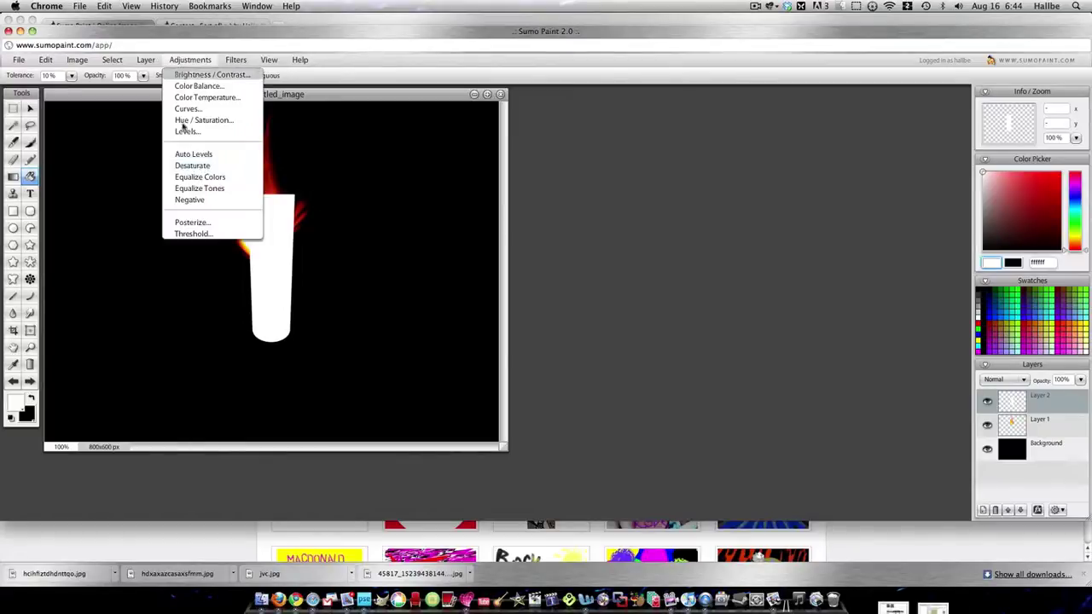
click(186, 120)
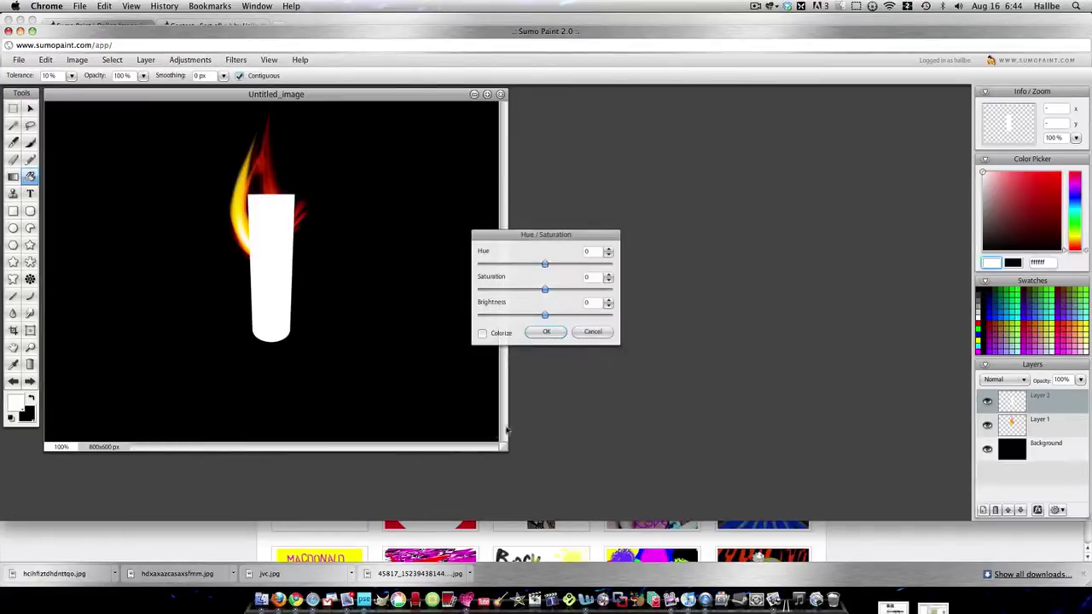
click(524, 315)
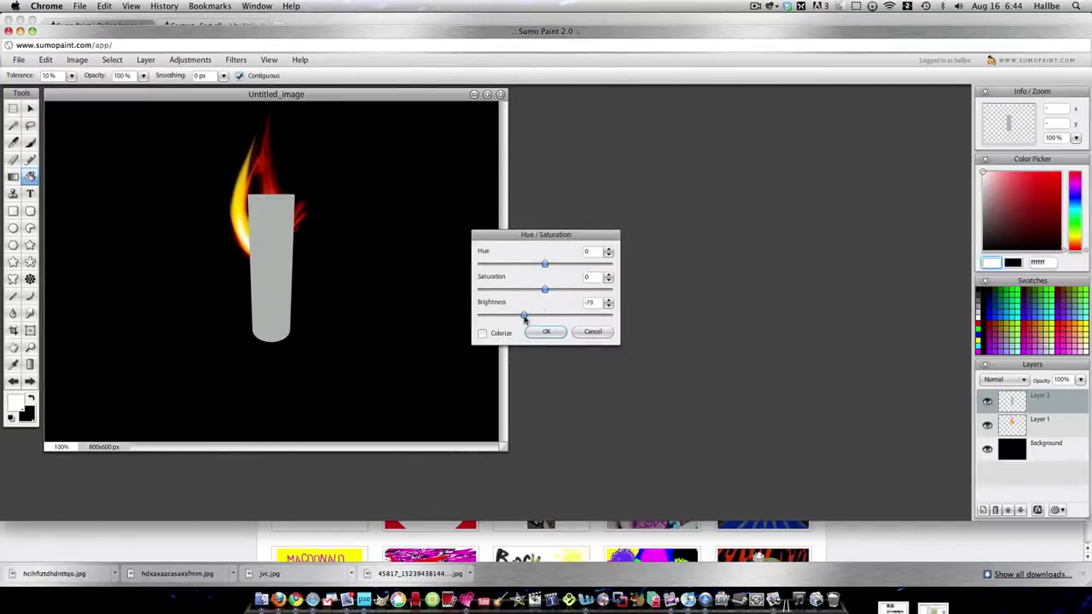
click(483, 332)
drag(523, 267, 482, 266)
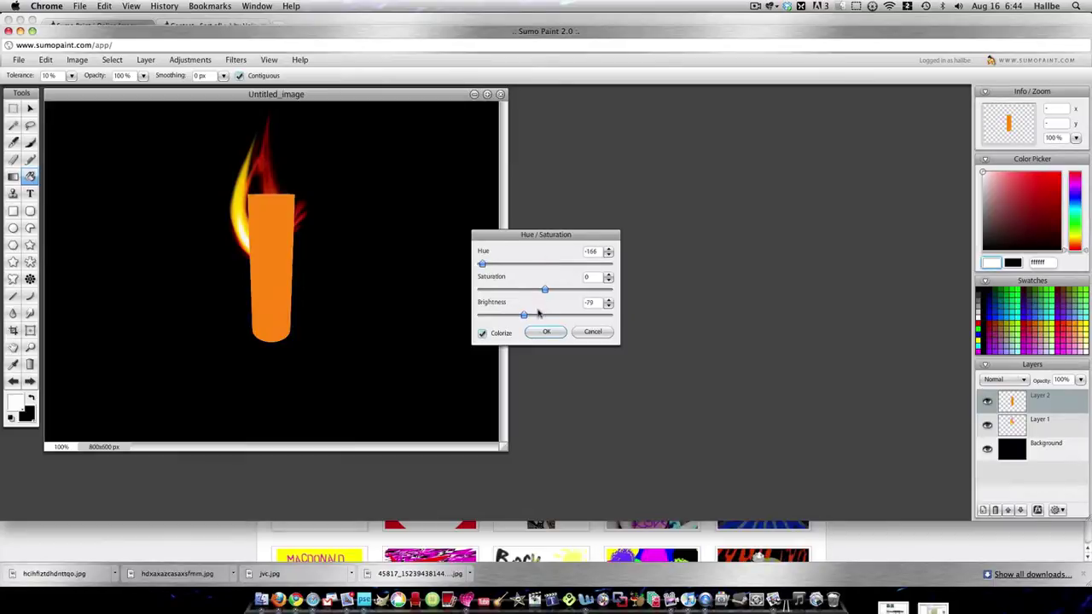
mouse_move(537, 314)
mouse_down()
mouse_move(548, 315)
mouse_move(539, 317)
mouse_up()
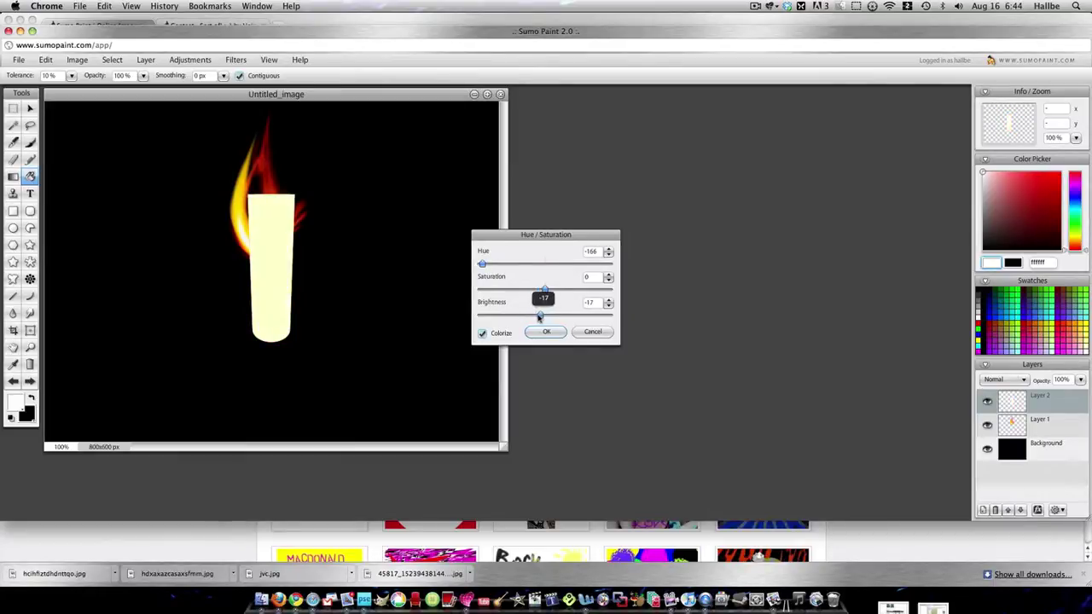
click(546, 330)
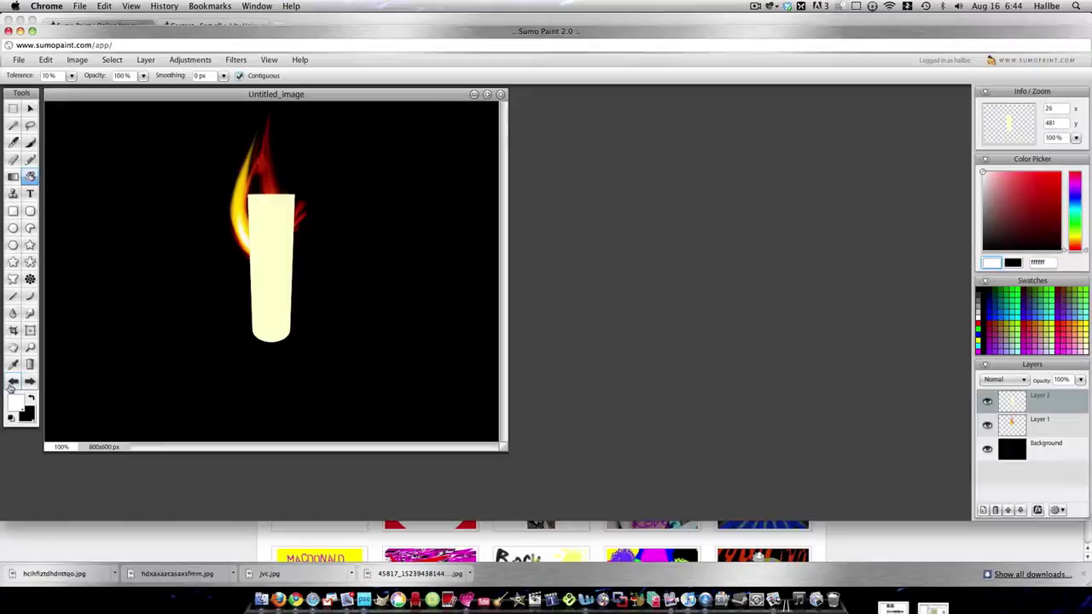
- Select the Brush tool and preview Gaussian Blur, closing it without applying
click(13, 295)
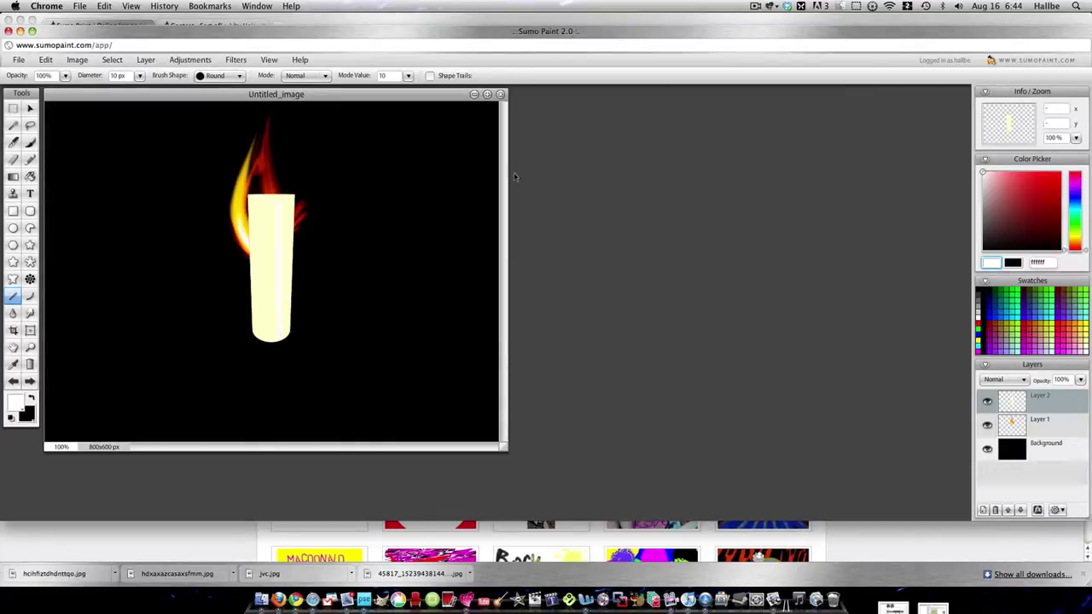
click(235, 59)
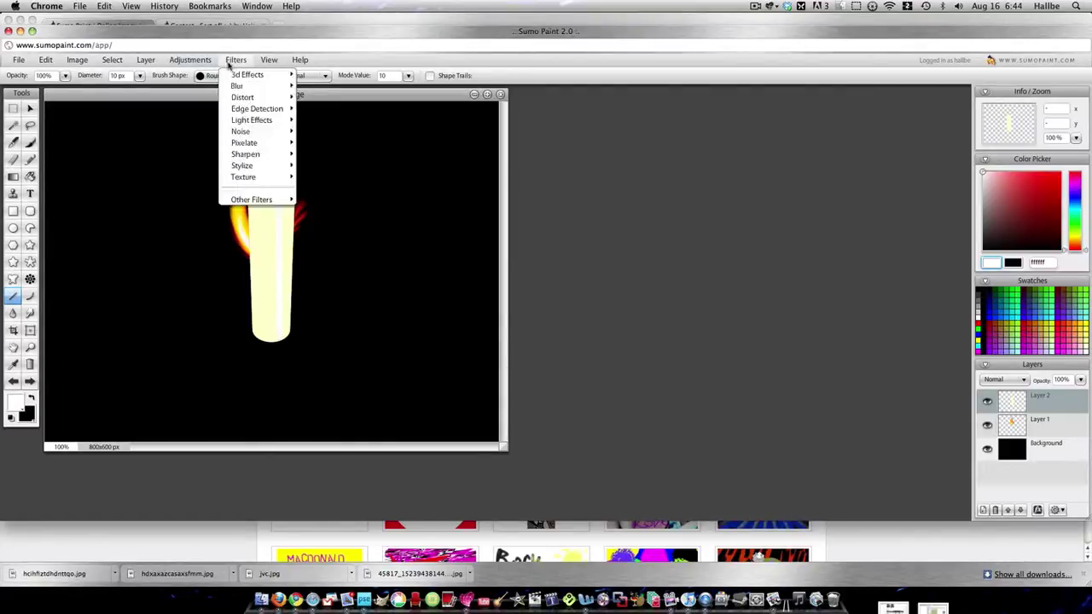
mouse_move(239, 86)
click(345, 102)
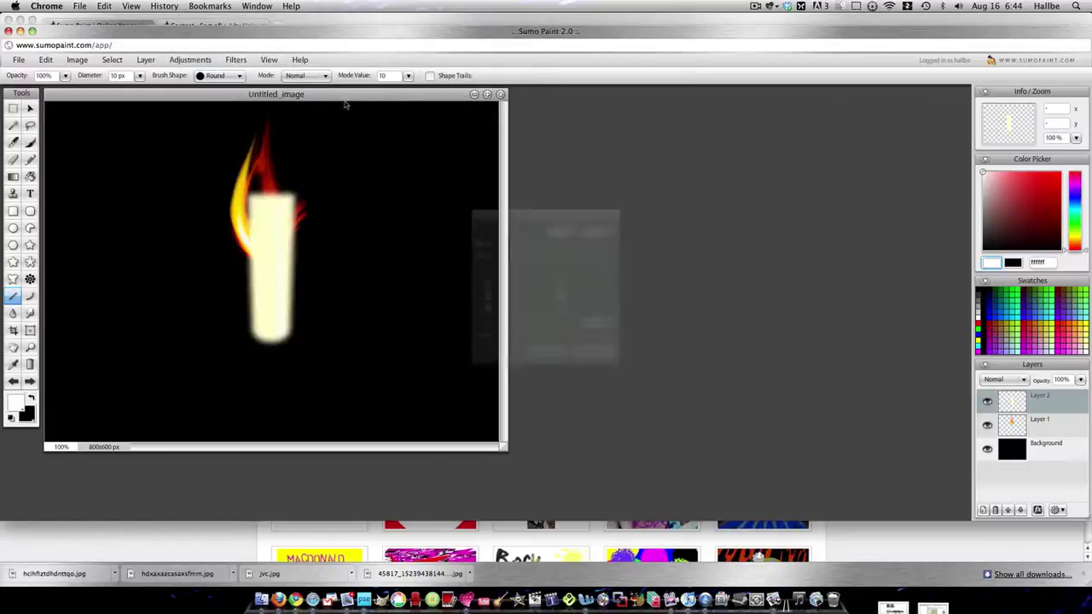
click(595, 351)
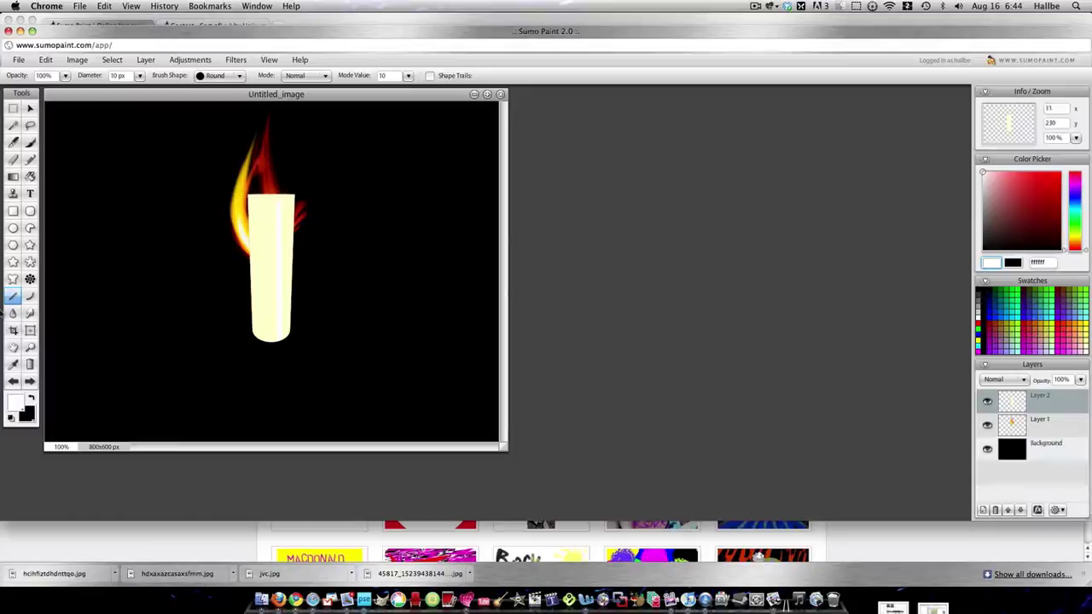
- Add a new Layer 3 and set the brush diameter to 16 px
click(982, 509)
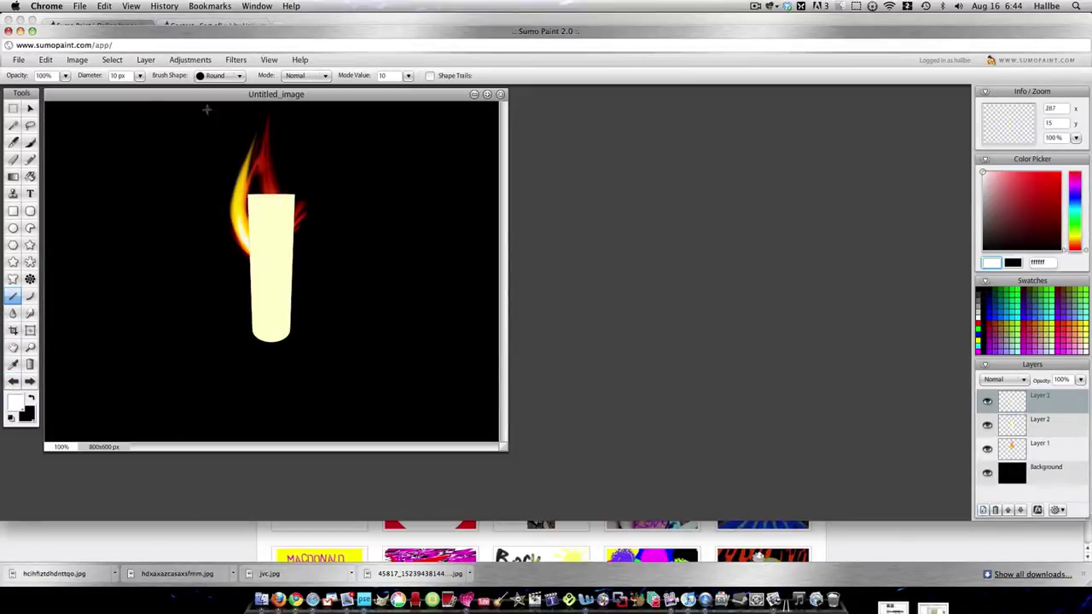
click(140, 76)
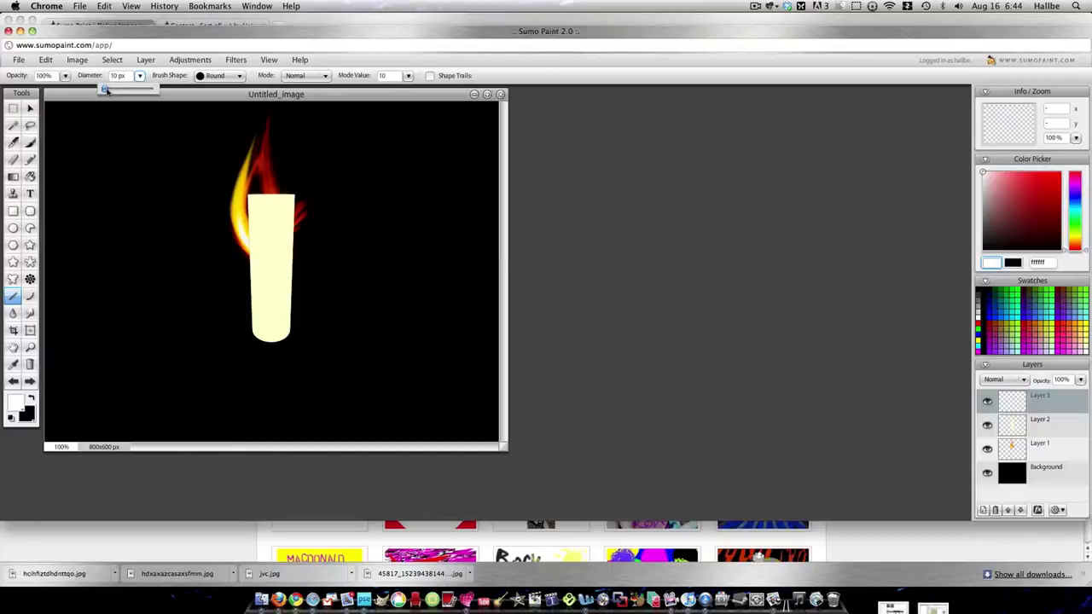
click(278, 231)
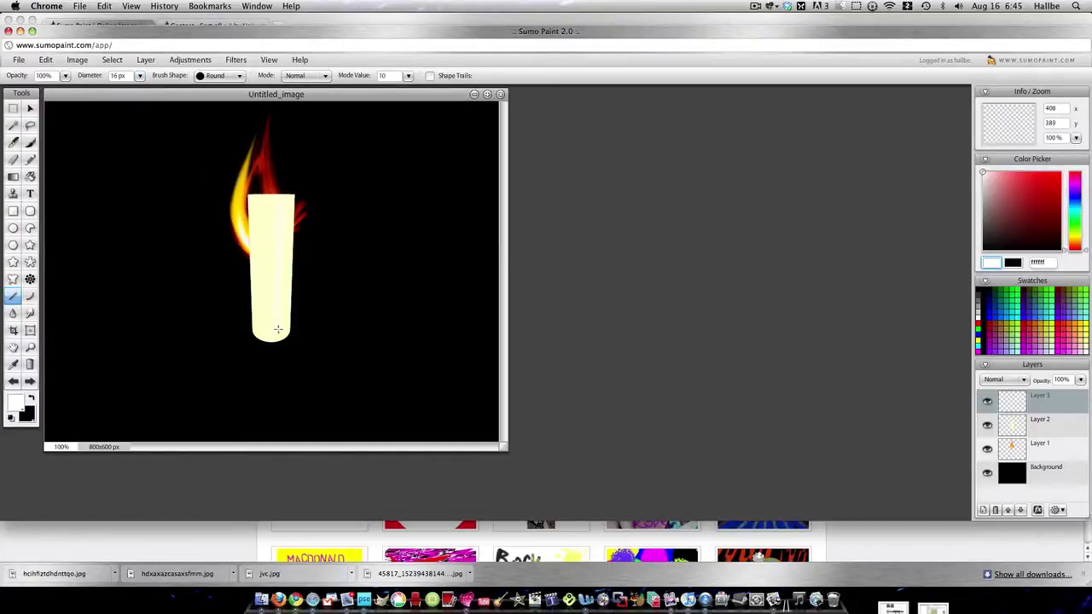
- Apply a Gaussian Blur to the new layer
click(235, 60)
mouse_move(273, 85)
click(328, 97)
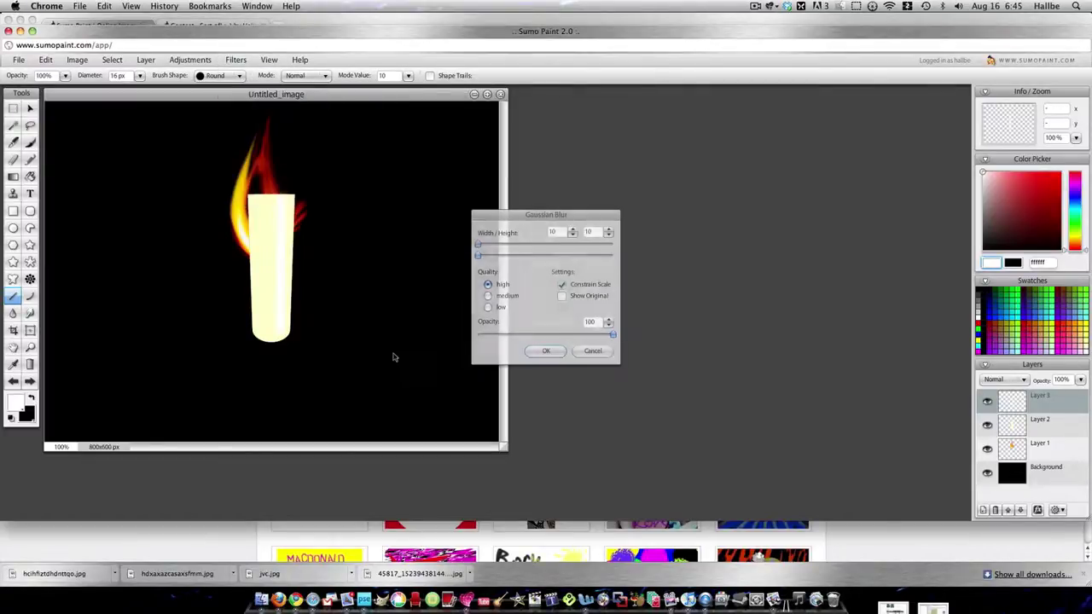
click(556, 349)
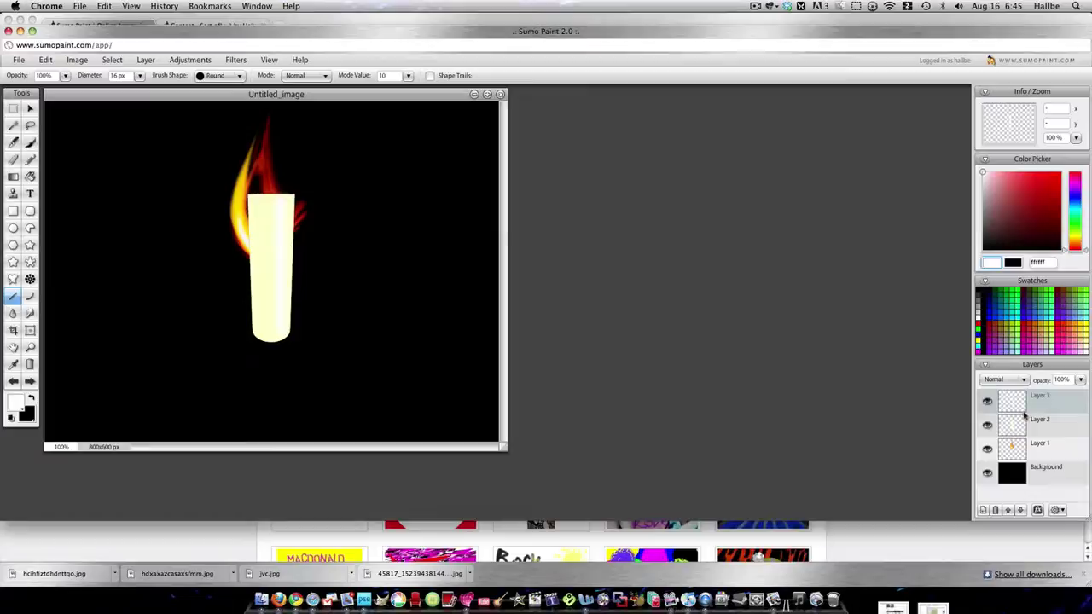
- On Layer 2, set Hue/Saturation to saturation -62 and brightness -64
click(1024, 417)
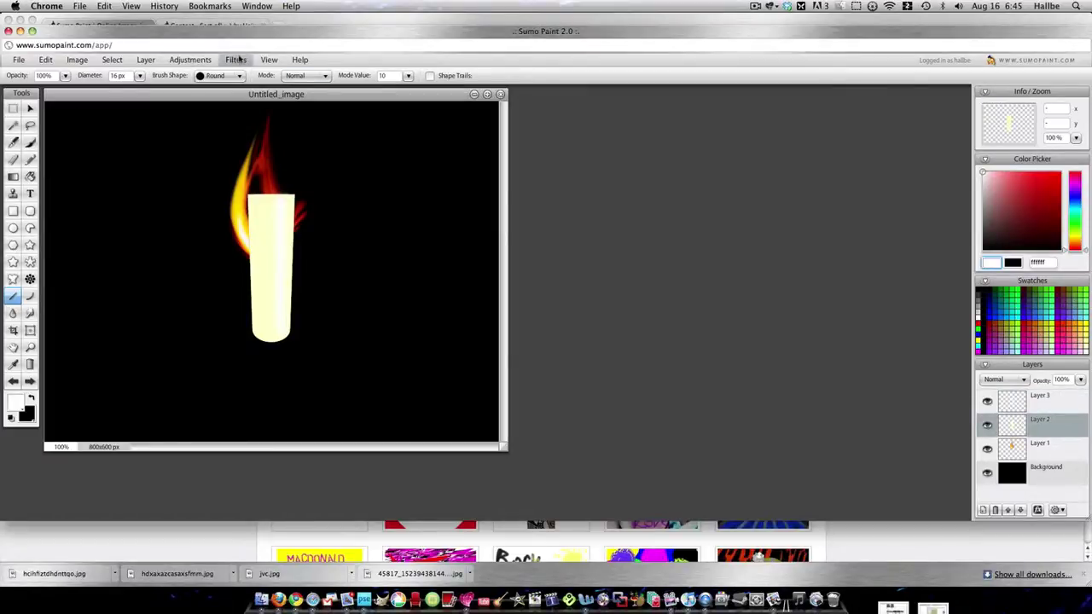
click(190, 60)
click(213, 118)
click(503, 289)
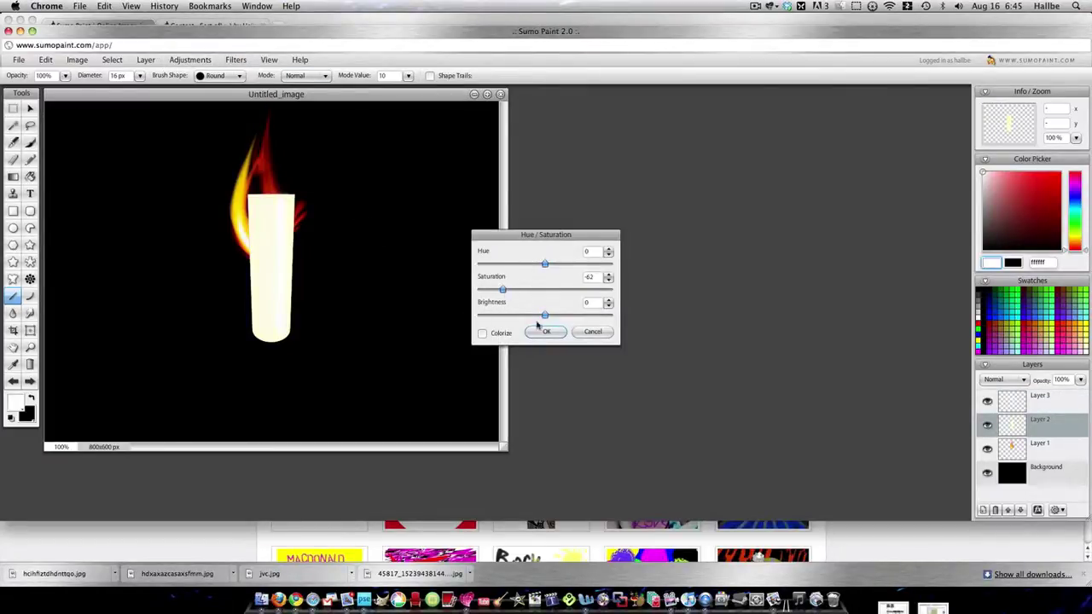
drag(545, 315, 527, 318)
click(529, 317)
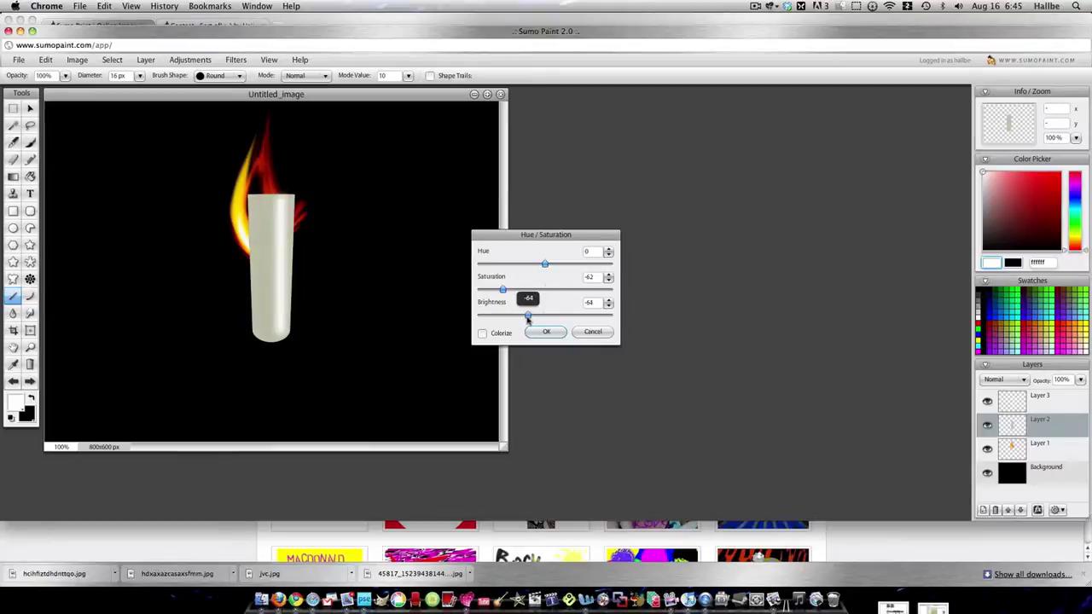
click(546, 332)
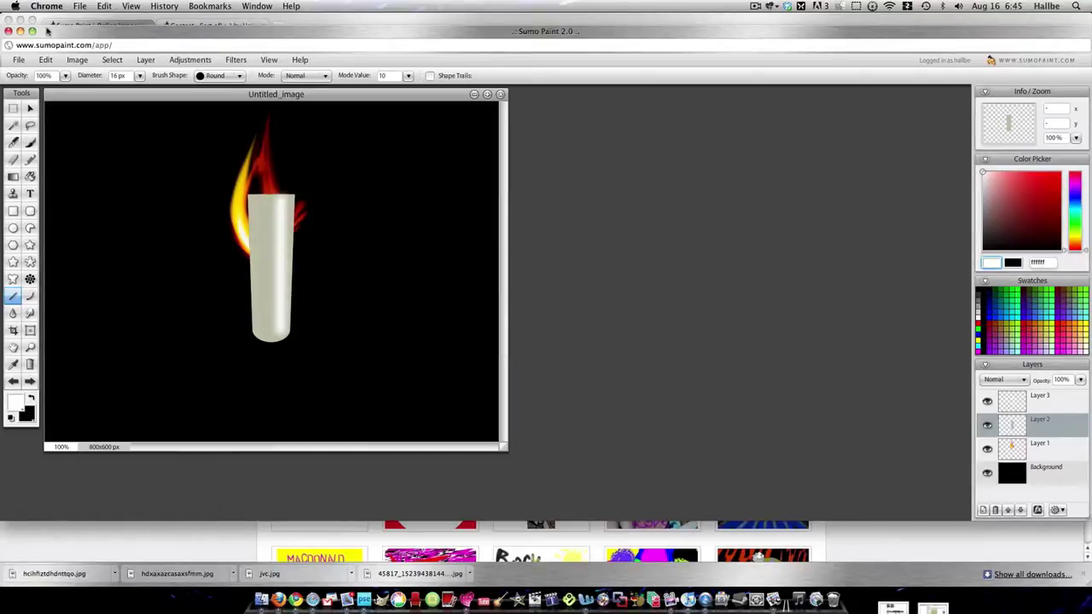
- Merge Layer 3 into Layer 2, move the candle down beneath the flame, and select Layer 1
click(29, 109)
drag(263, 222, 260, 281)
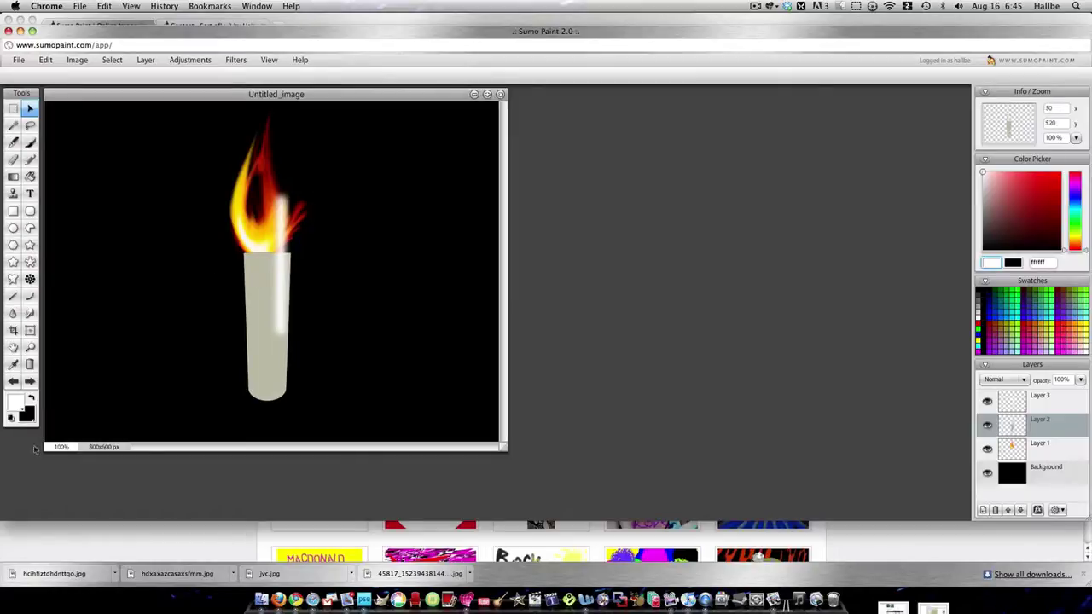
click(12, 381)
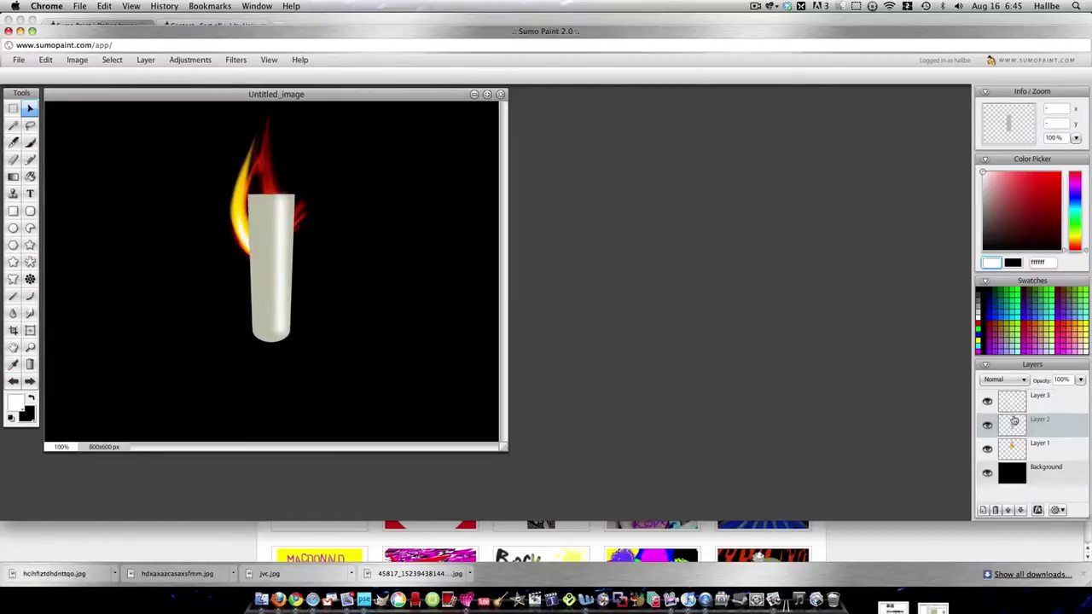
right_click(1023, 401)
click(990, 438)
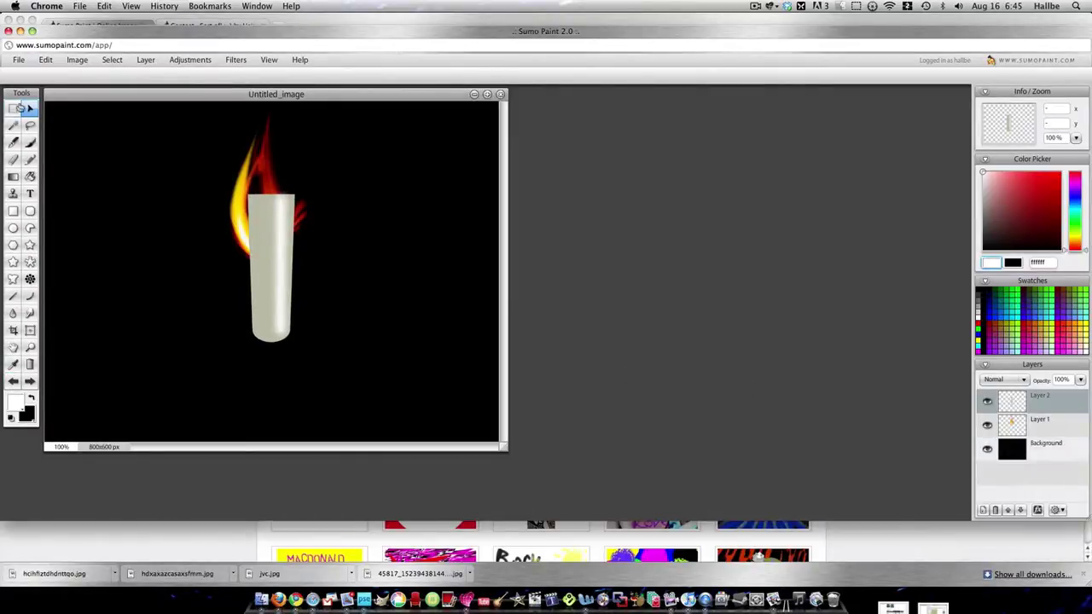
drag(264, 236, 256, 305)
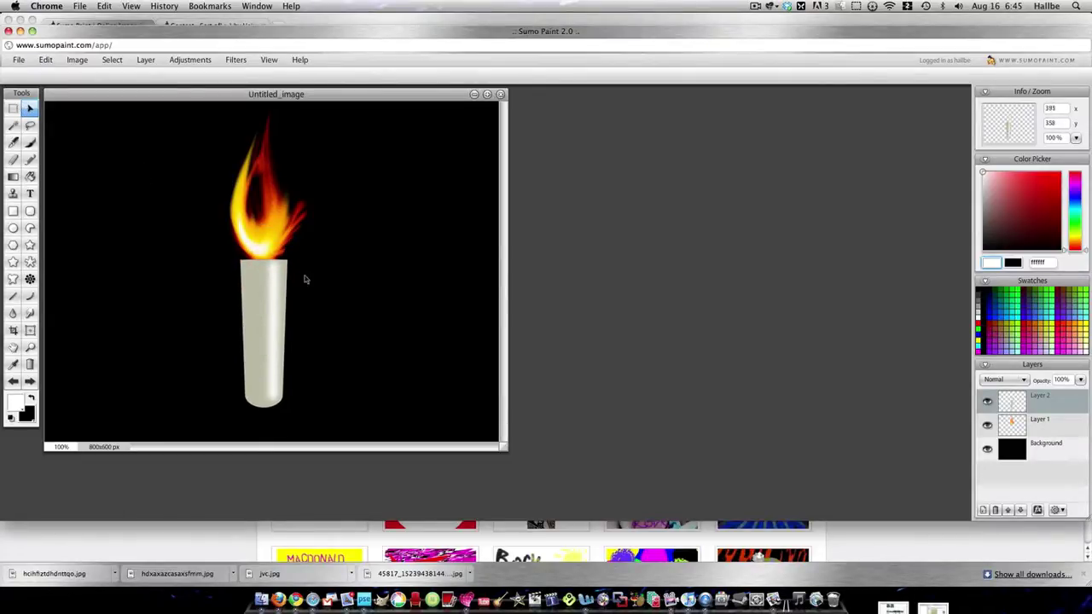
click(1039, 419)
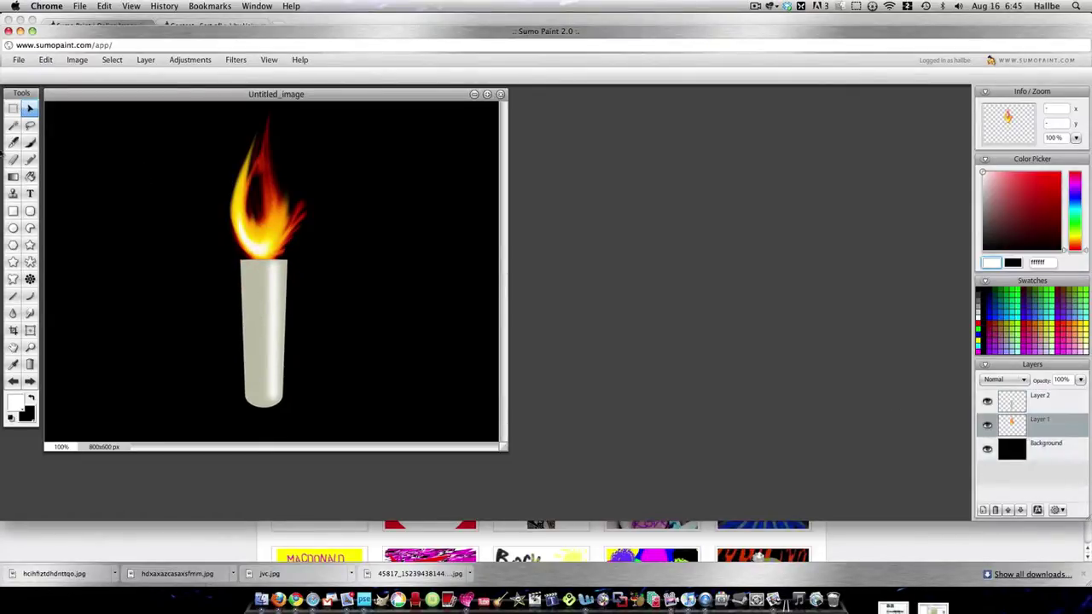
- Shrink the flame narrower and shorter with Free Transform
right_click(273, 206)
click(294, 212)
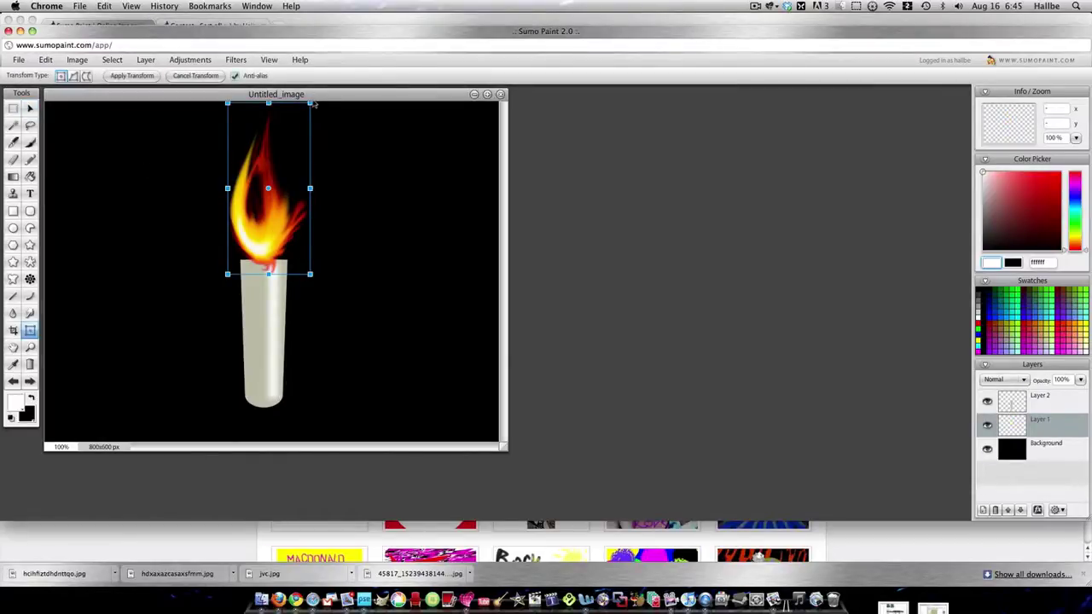
drag(312, 107, 282, 185)
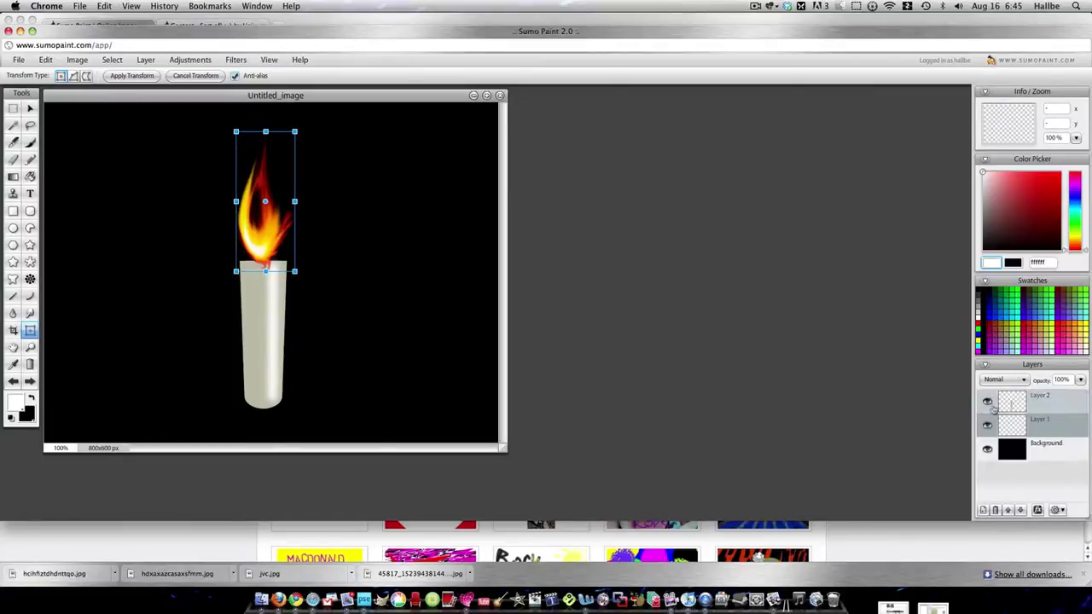
click(1046, 445)
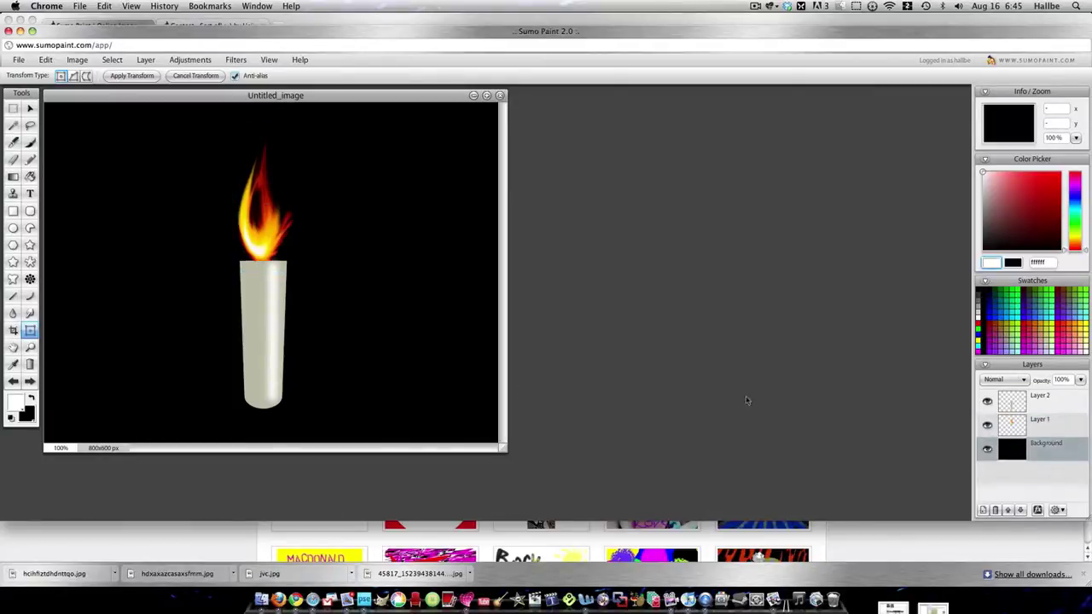
- Bring up the Gaussian Blur dialog from the Blur filters
click(236, 60)
mouse_move(256, 86)
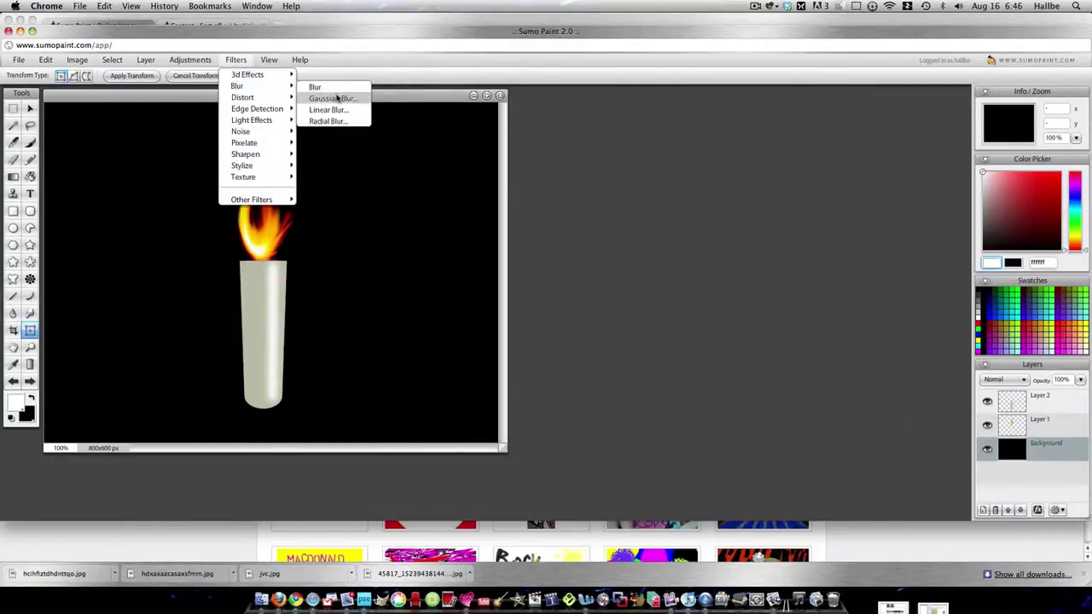
click(333, 98)
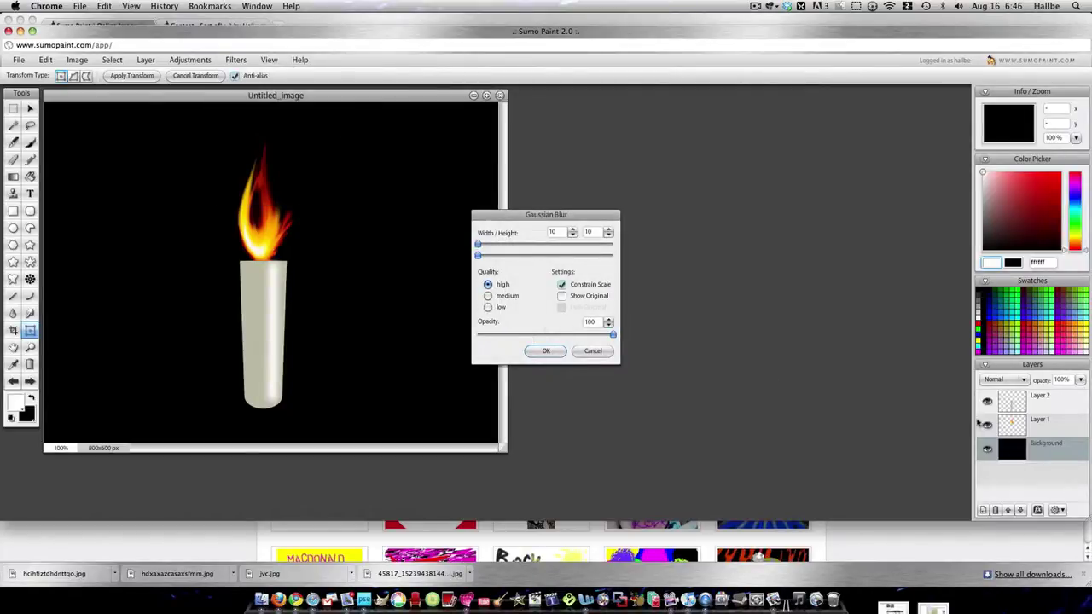
- Cancel the blur, select Layer 1, and apply a low-quality 10 x 10 Gaussian Blur to the flame
click(593, 352)
click(1012, 421)
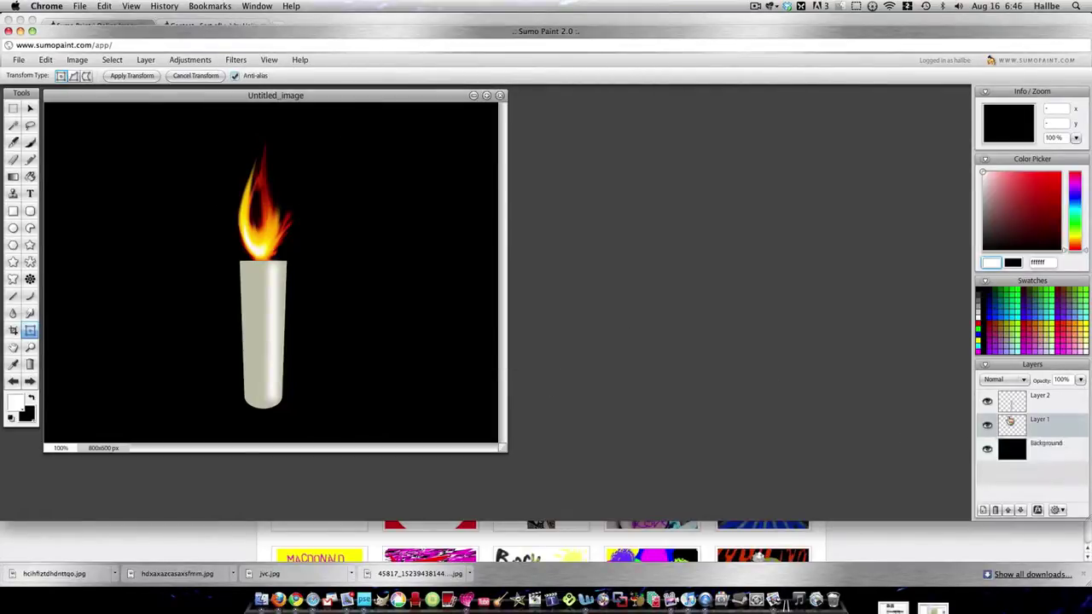
click(235, 60)
mouse_move(247, 90)
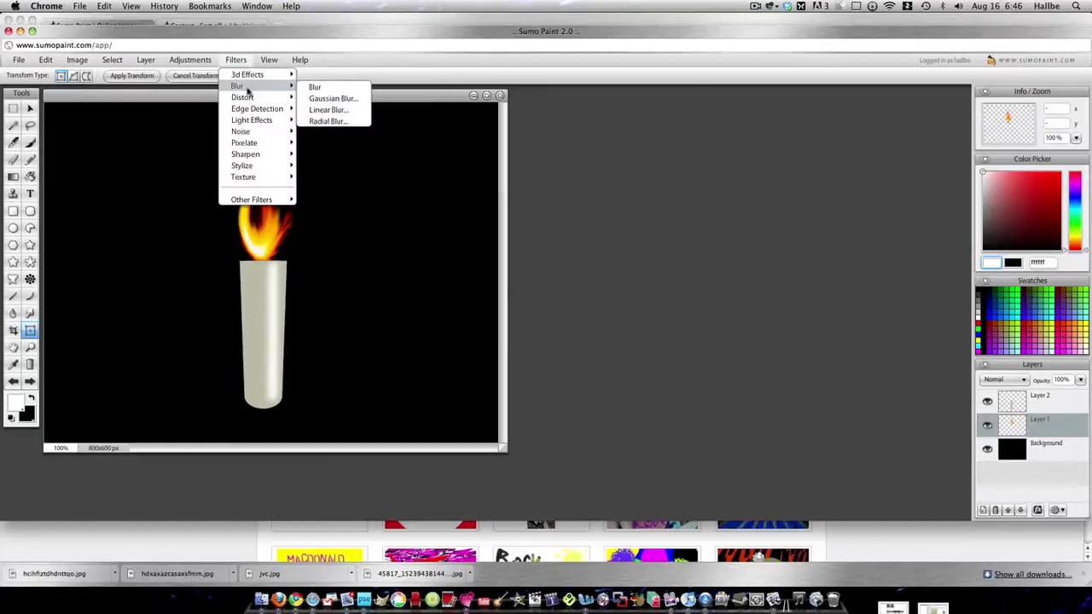
click(345, 98)
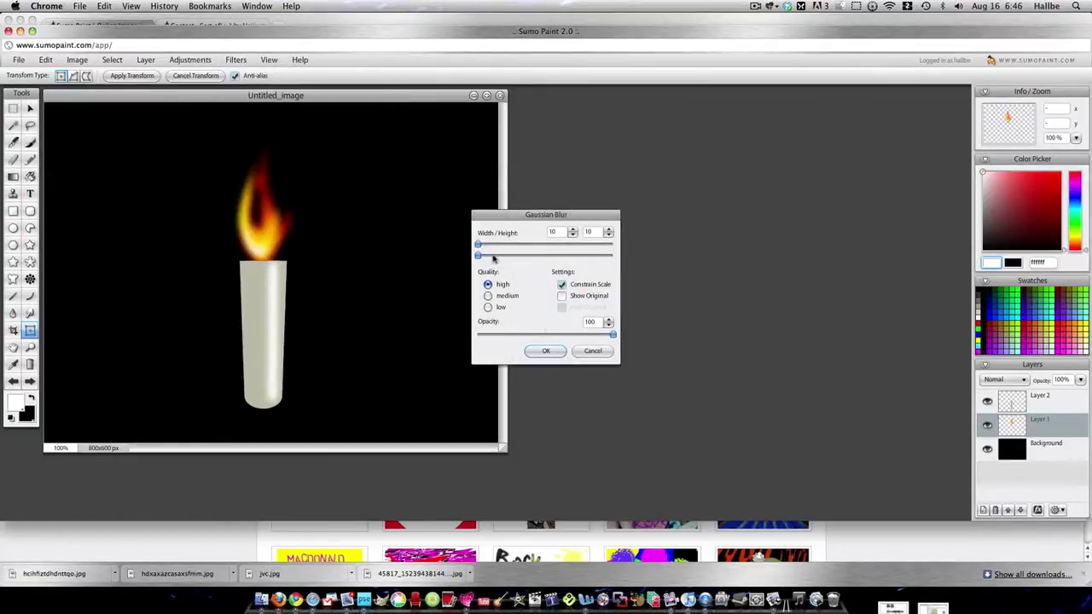
click(488, 307)
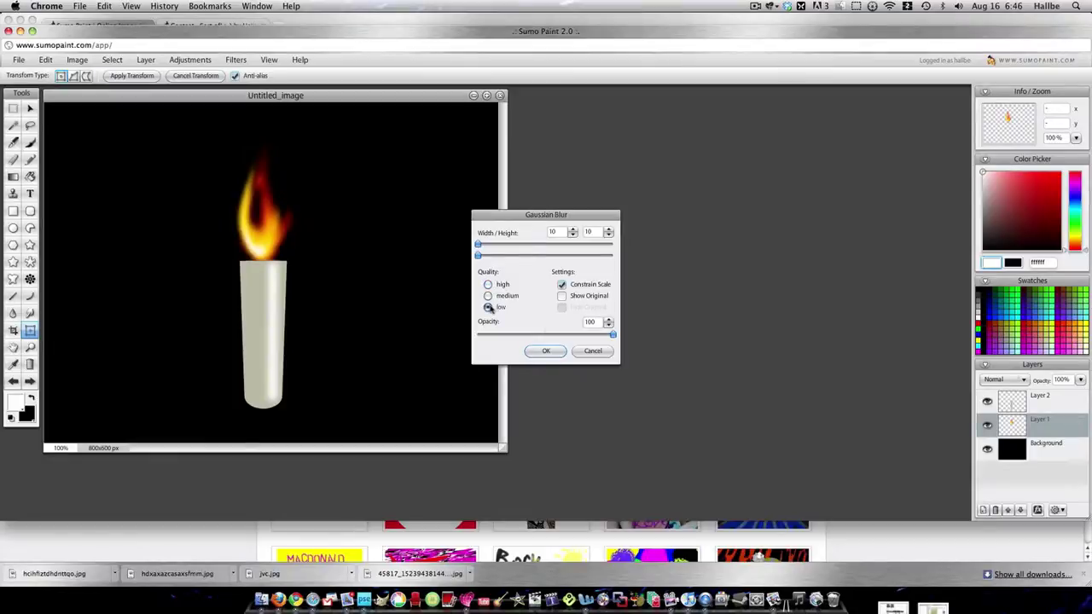
click(552, 350)
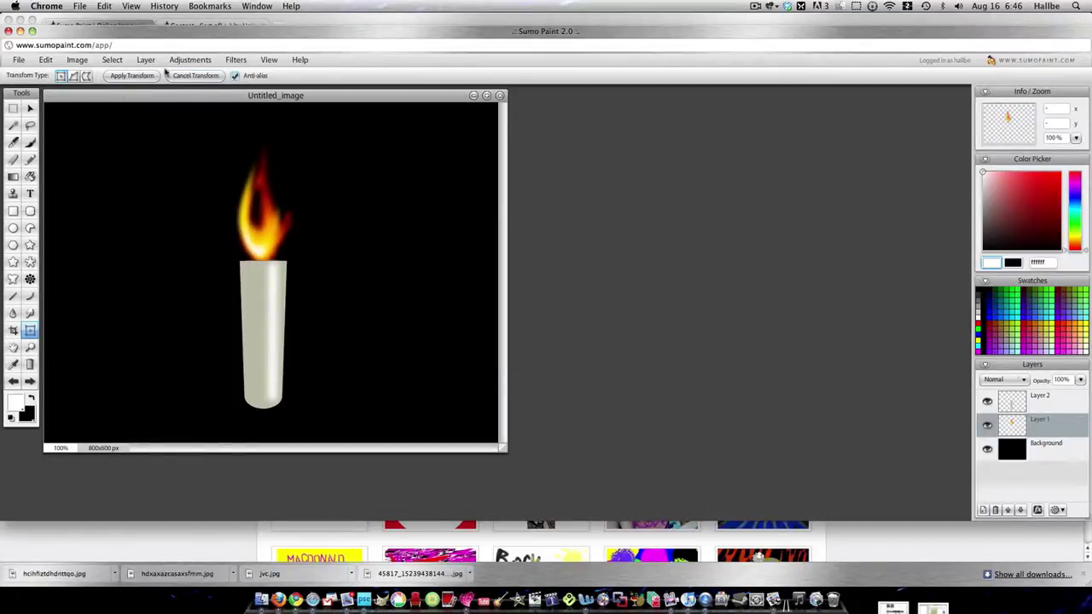
- Lower the flame's saturation slightly with Hue/Saturation
click(191, 65)
click(213, 119)
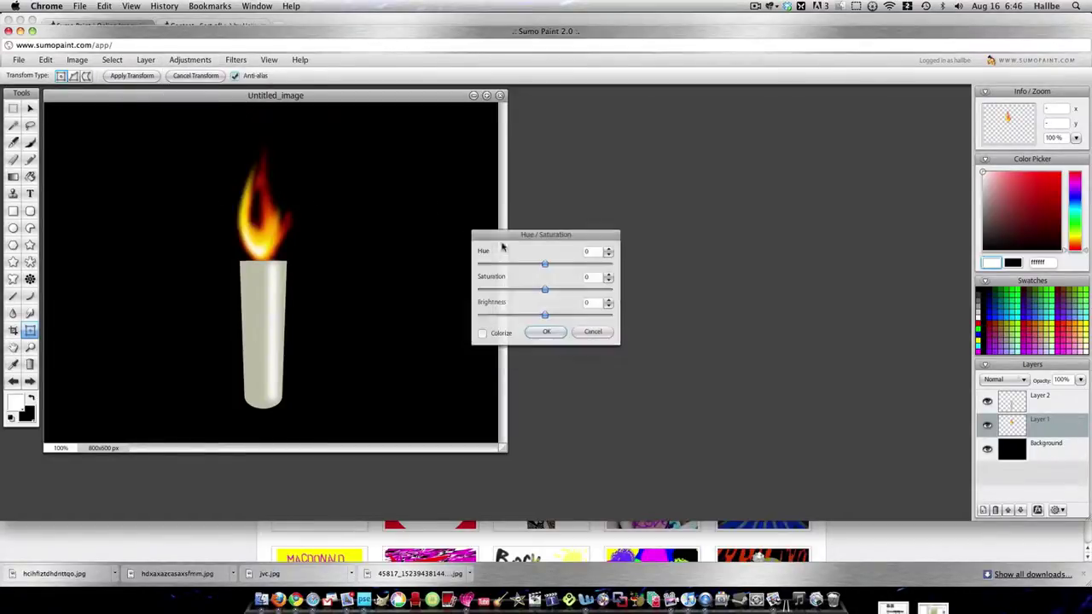
drag(544, 289, 515, 291)
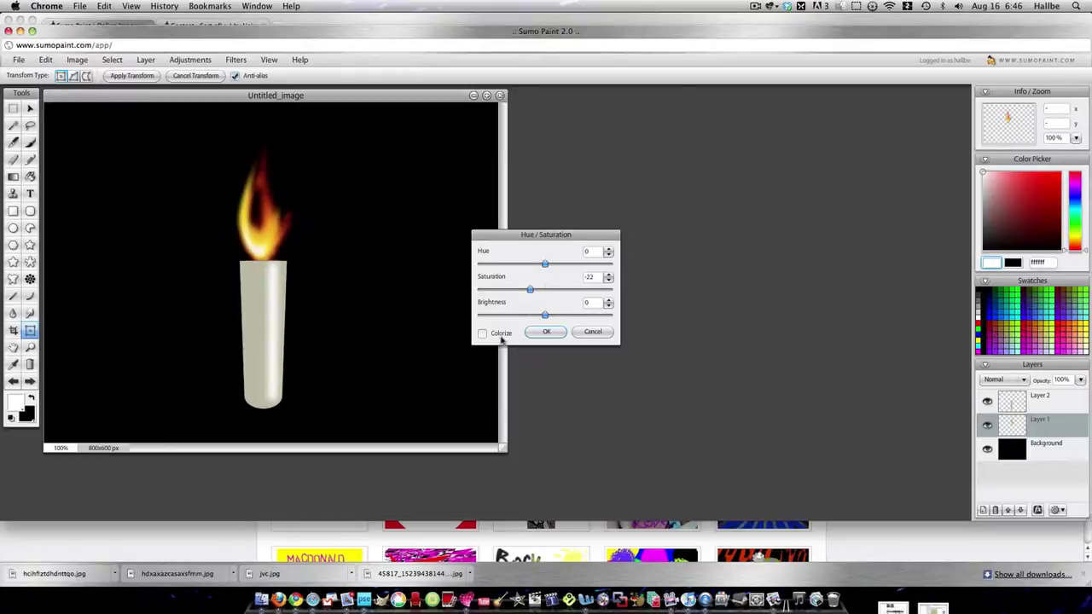
click(547, 332)
- Select the Background layer and apply a Bump Map with light intensity 0.44
click(1023, 459)
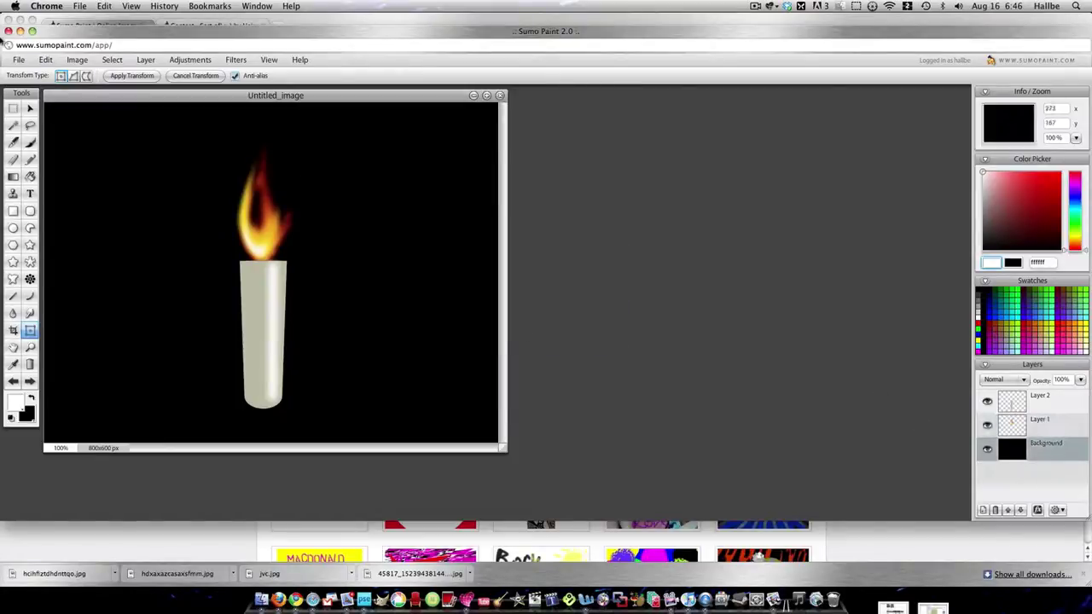
click(235, 59)
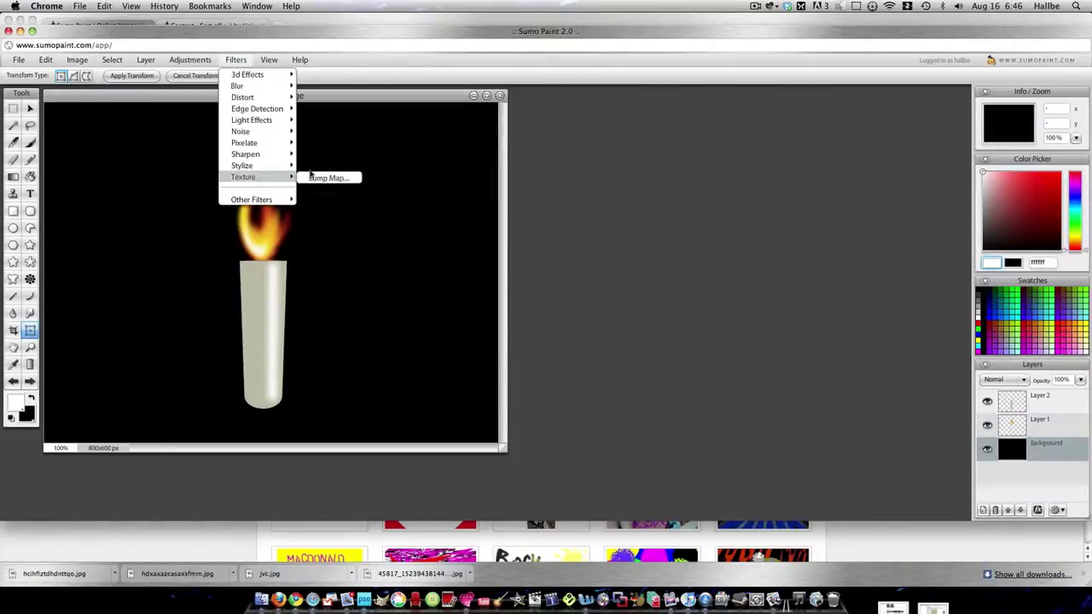
click(333, 177)
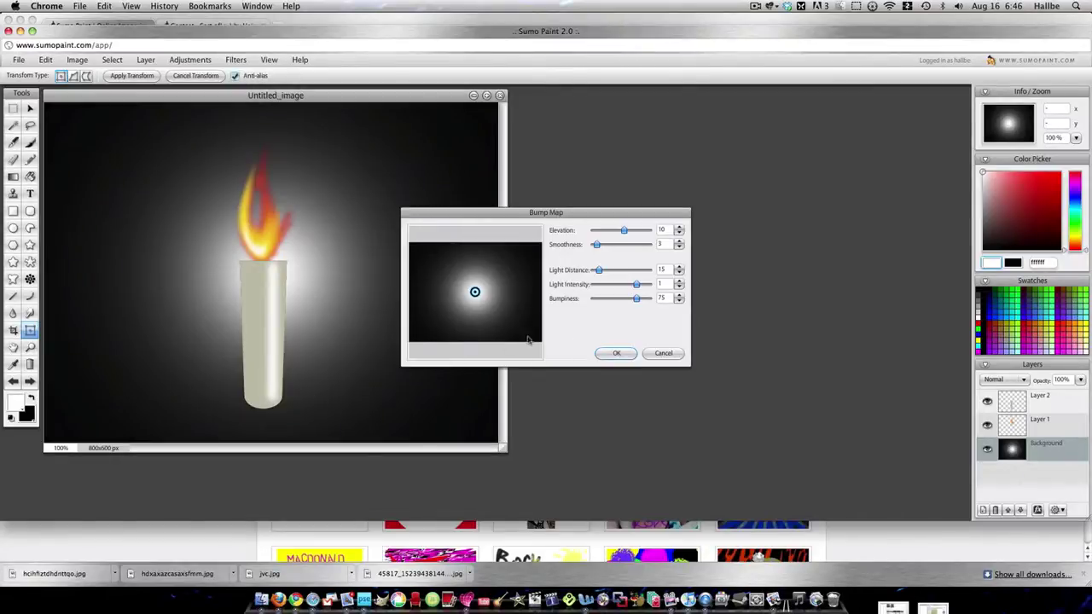
drag(636, 290, 629, 288)
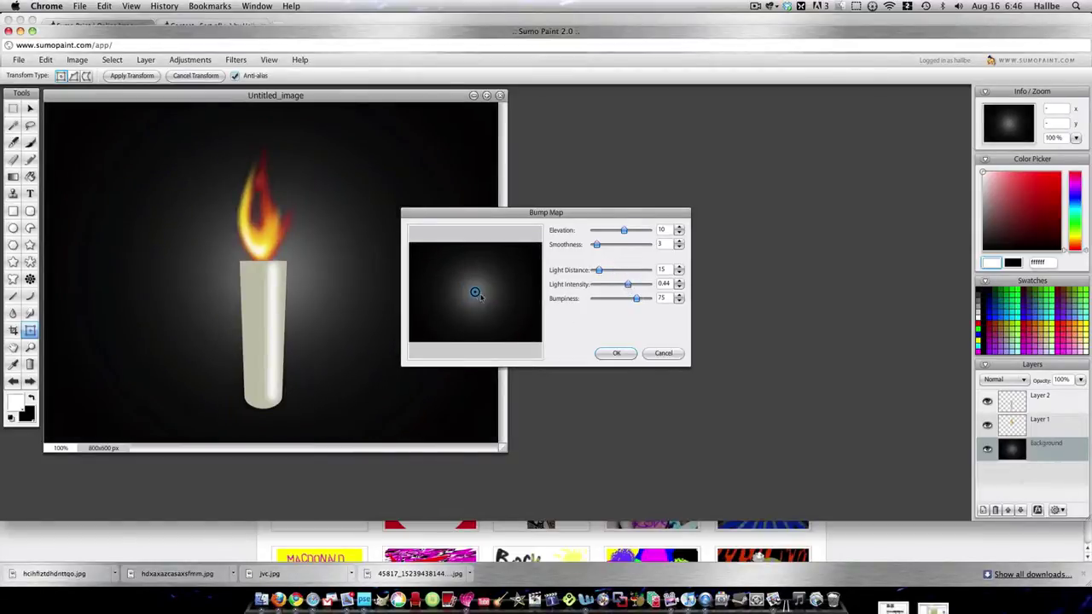
click(616, 353)
- Colorize the background glow with hue -148 and saturation 45 for a warm amber tint
click(175, 61)
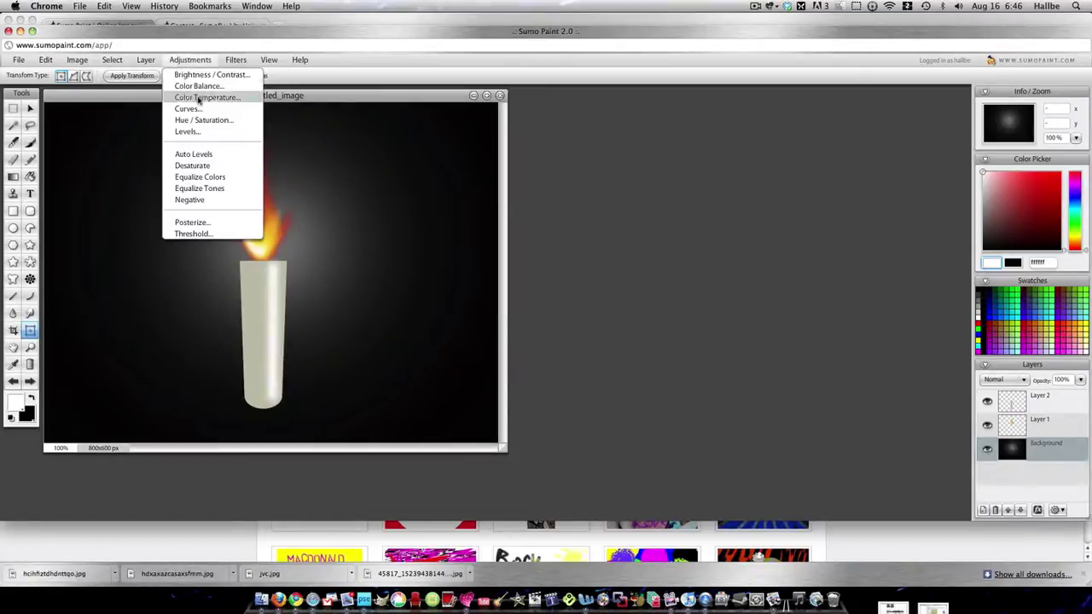
click(215, 117)
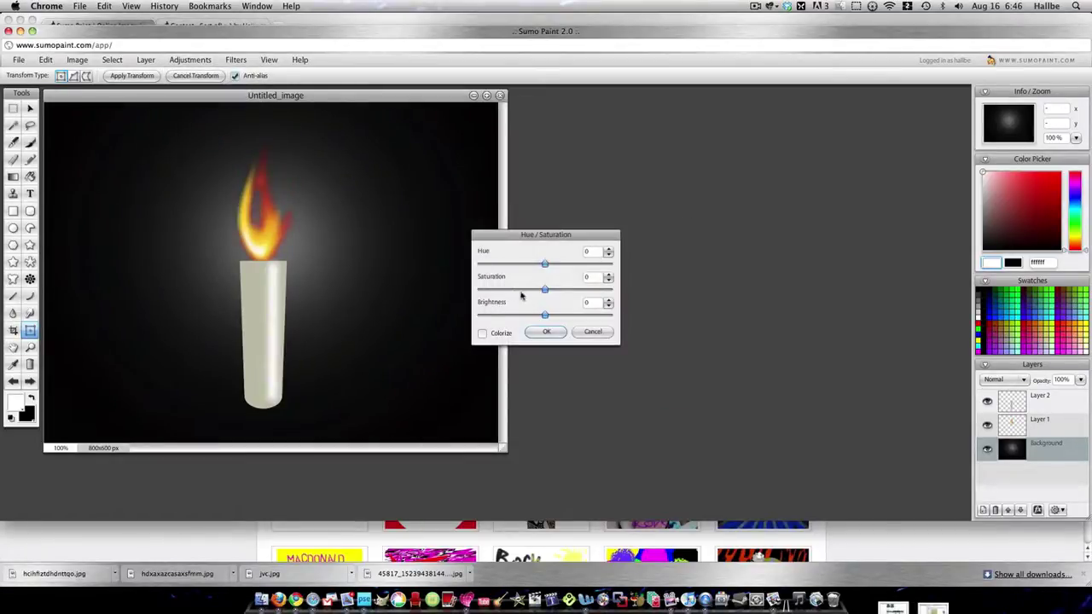
click(489, 264)
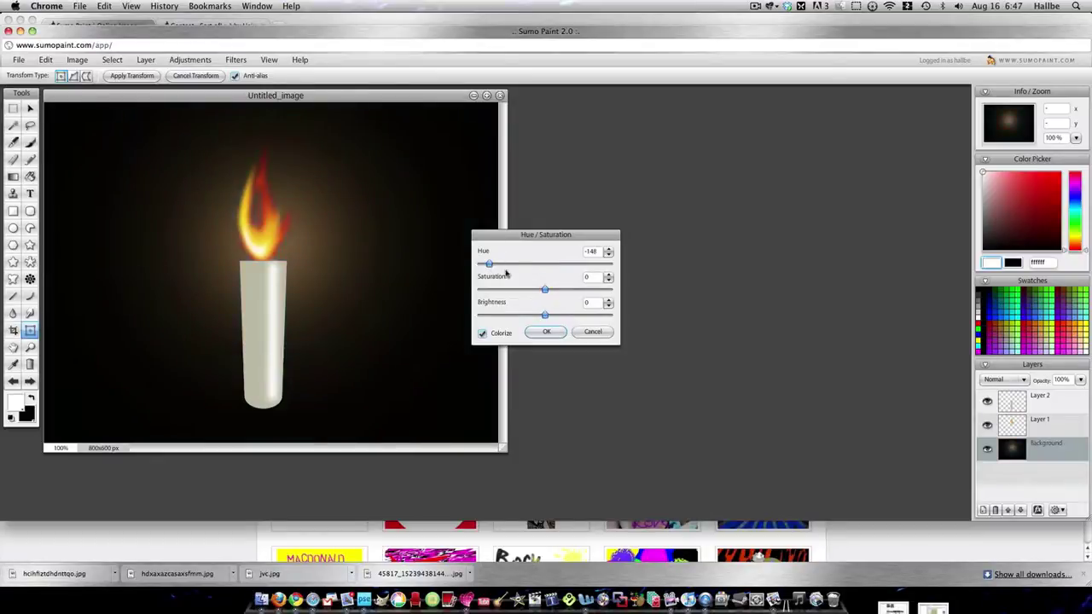
drag(564, 290, 575, 290)
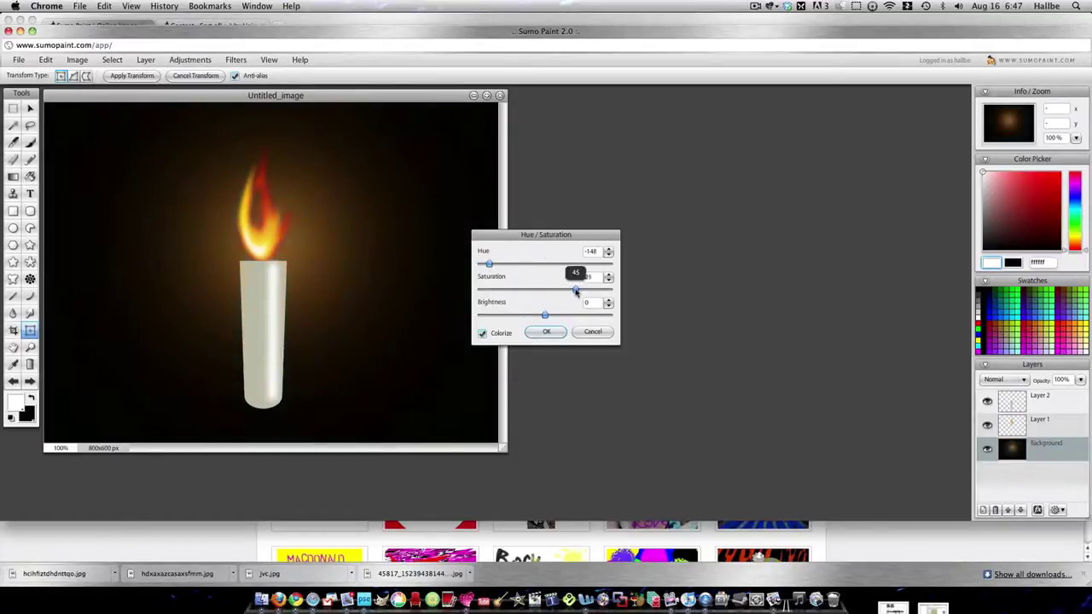
click(548, 332)
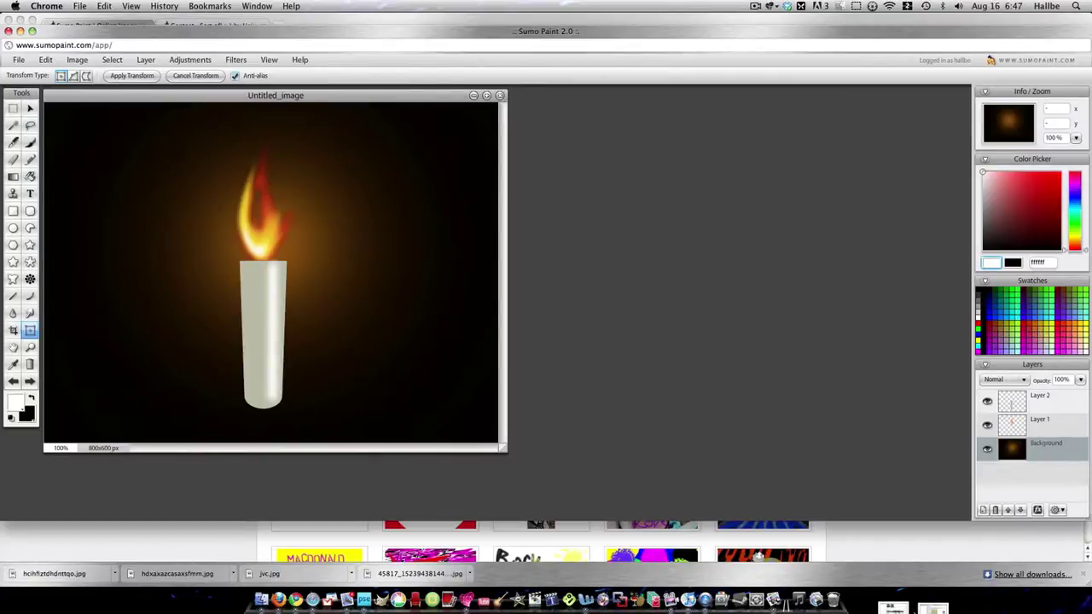
- Make Layer 2, the candle body layer, the active layer
click(1039, 401)
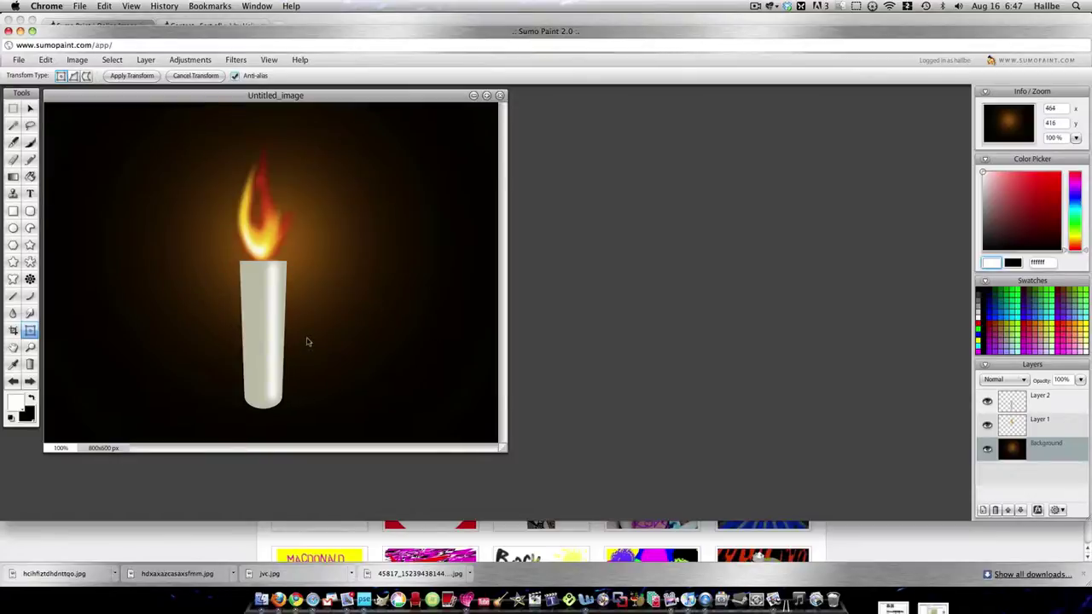
click(1020, 408)
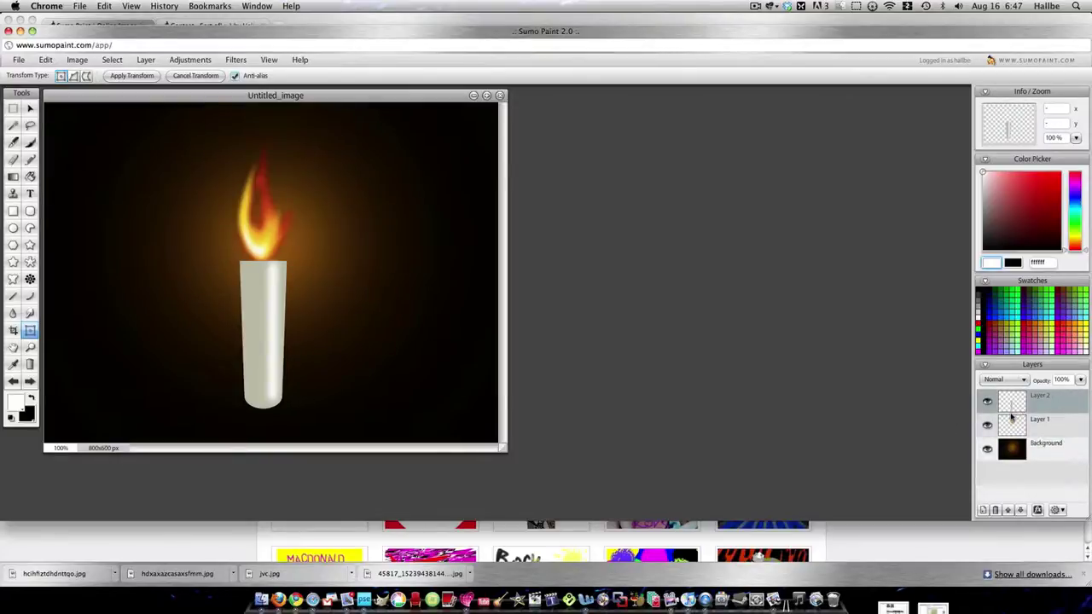